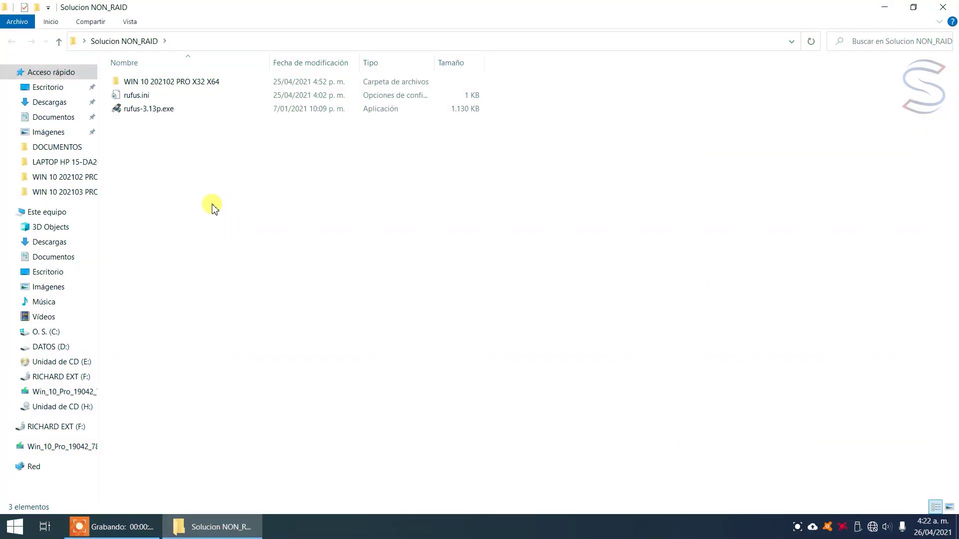
- Check the Windows 10 ISO folder and load Win.10.Pro.19042.789.iso as the boot image in Rufus, closing it without writing the drive
{"action": "double_click", "coordinate": [176, 84]}
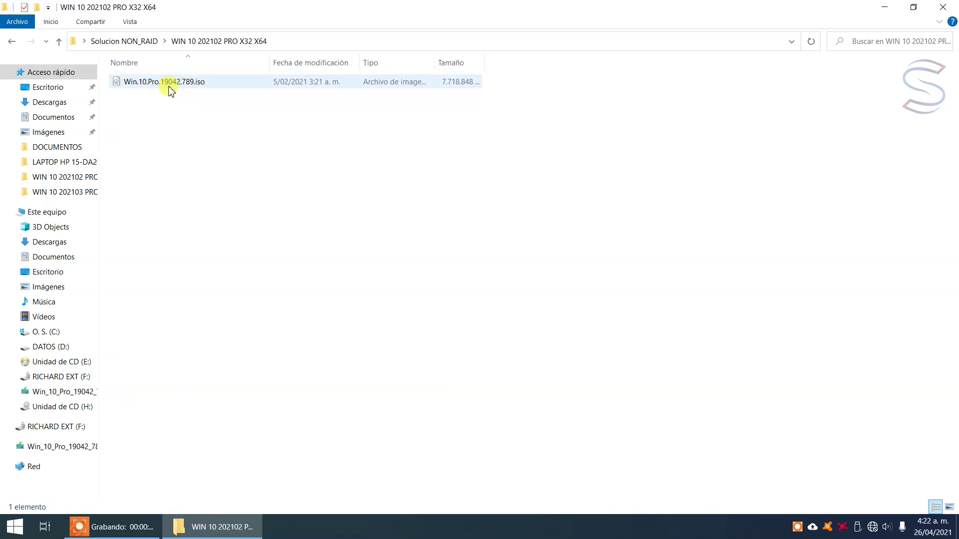
{"action": "left_click", "coordinate": [12, 41]}
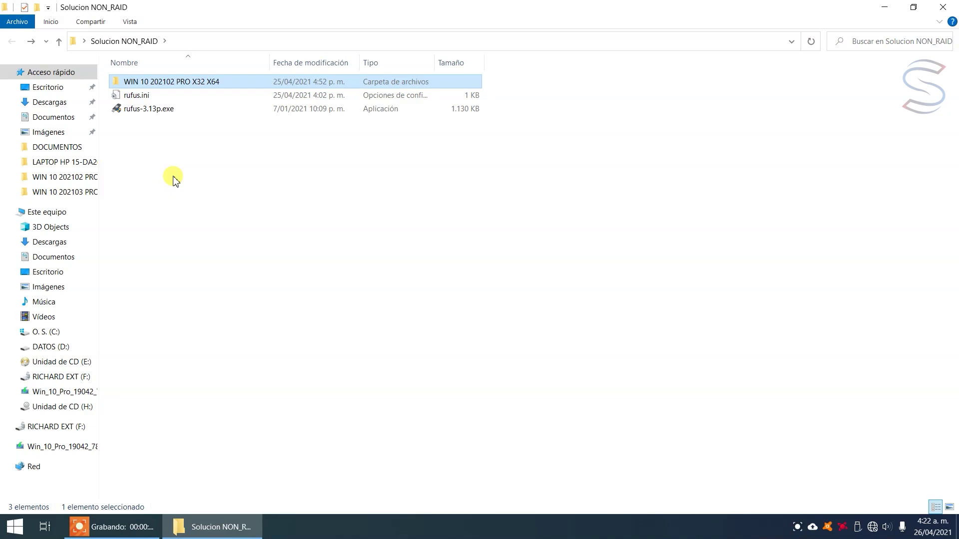
{"action": "double_click", "coordinate": [145, 111]}
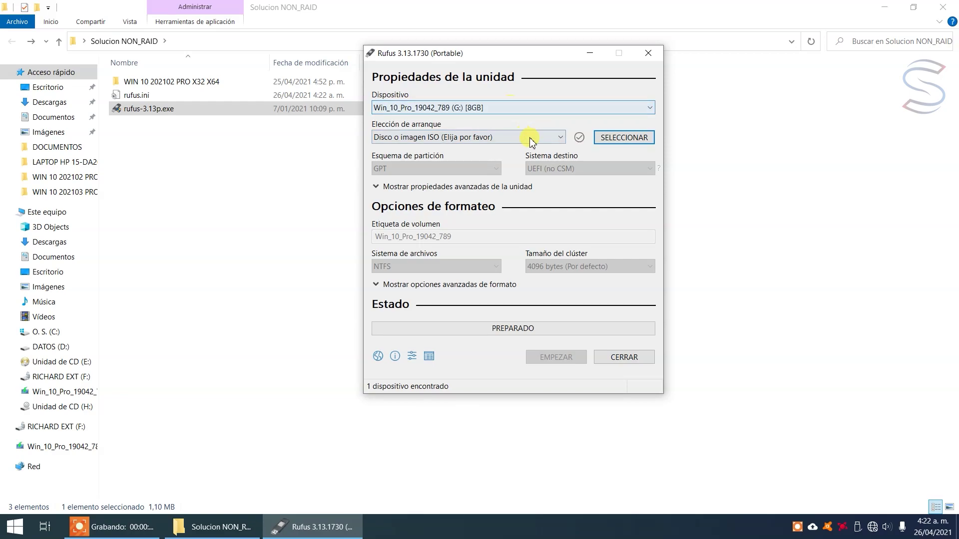
{"action": "left_click", "coordinate": [624, 137]}
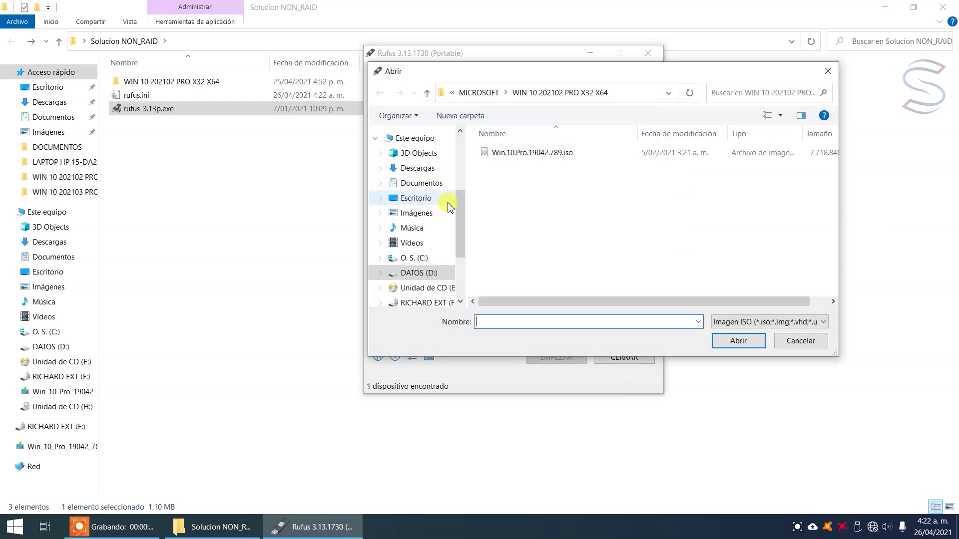
{"action": "left_click", "coordinate": [532, 155]}
{"action": "double_click", "coordinate": [532, 155]}
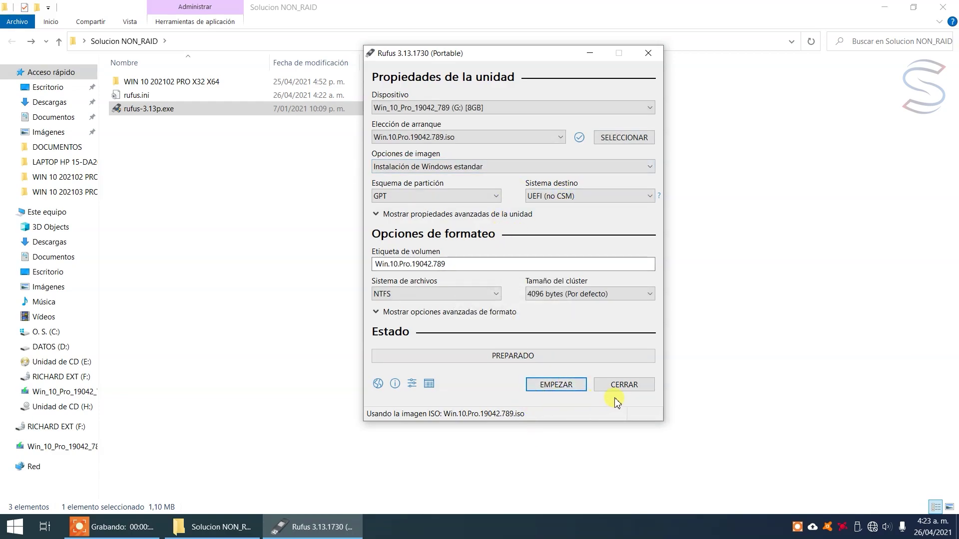
{"action": "left_click", "coordinate": [640, 389]}
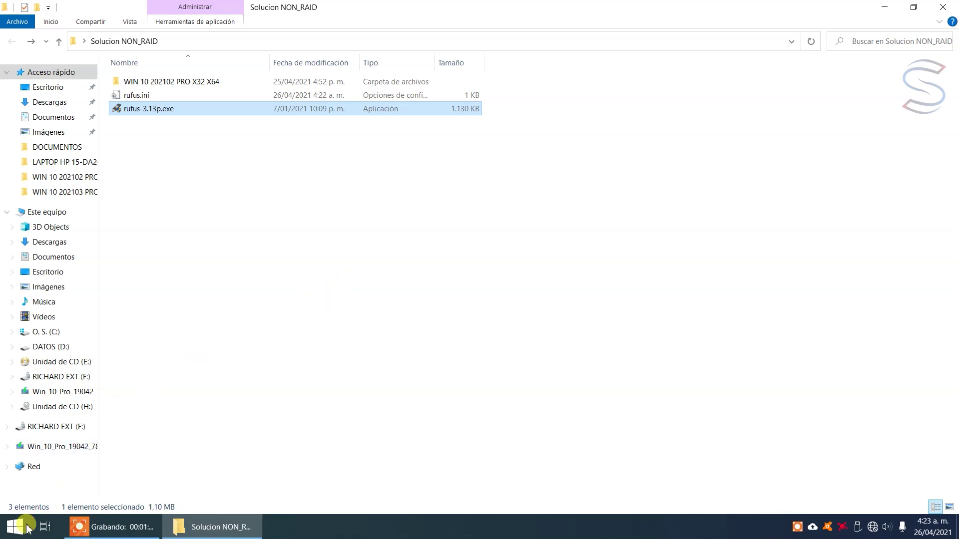
- Switch to Google Chrome, search for "CONTROLADORES ASUS LAPTOP ASUS X413E" and open the ASUS Centro de descargas result
{"action": "left_click", "coordinate": [4, 533]}
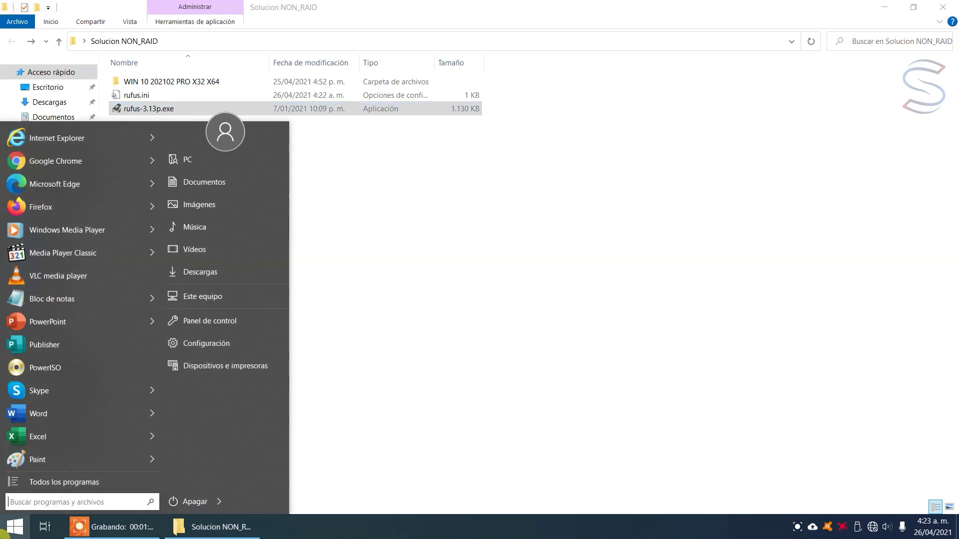
{"action": "mouse_move", "coordinate": [20, 162]}
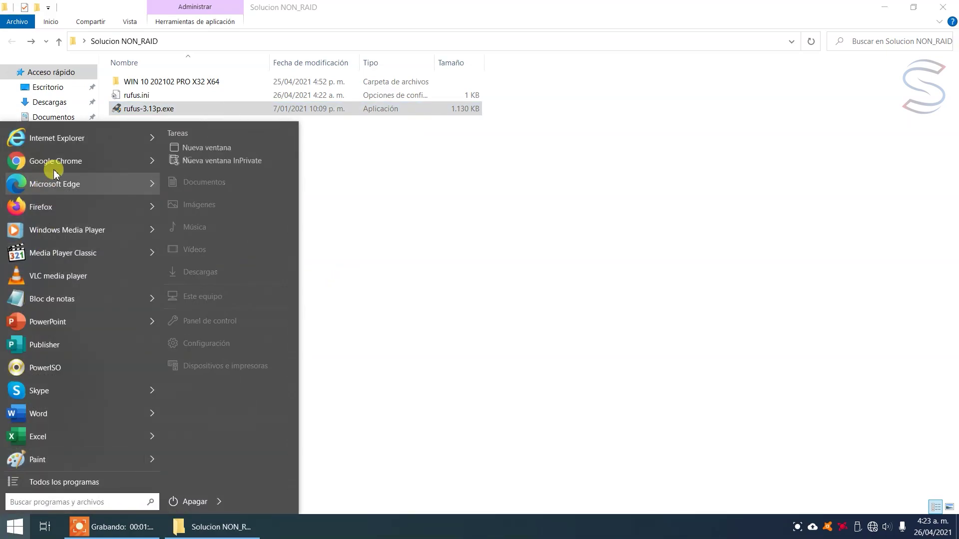
{"action": "left_click", "coordinate": [80, 158]}
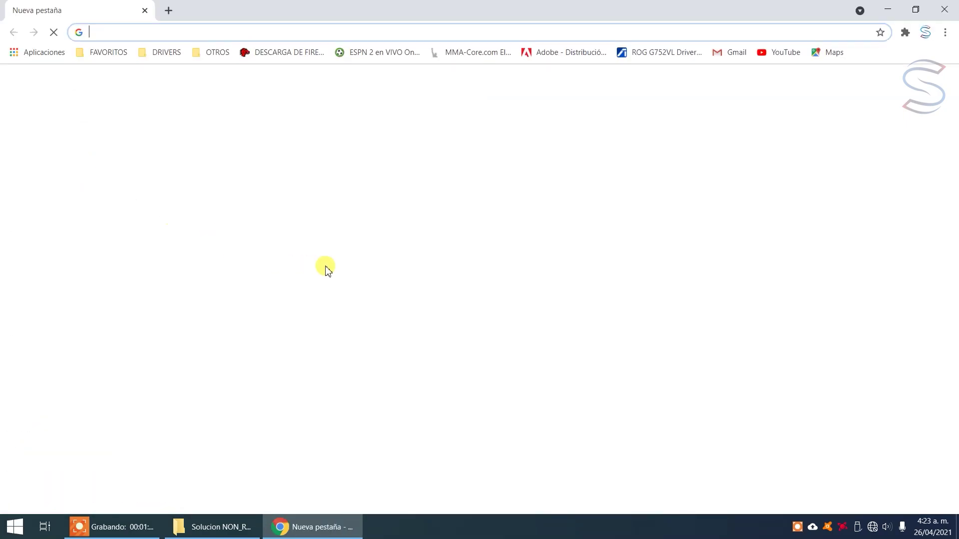
{"action": "left_click", "coordinate": [221, 31]}
{"action": "type", "text": "con"}
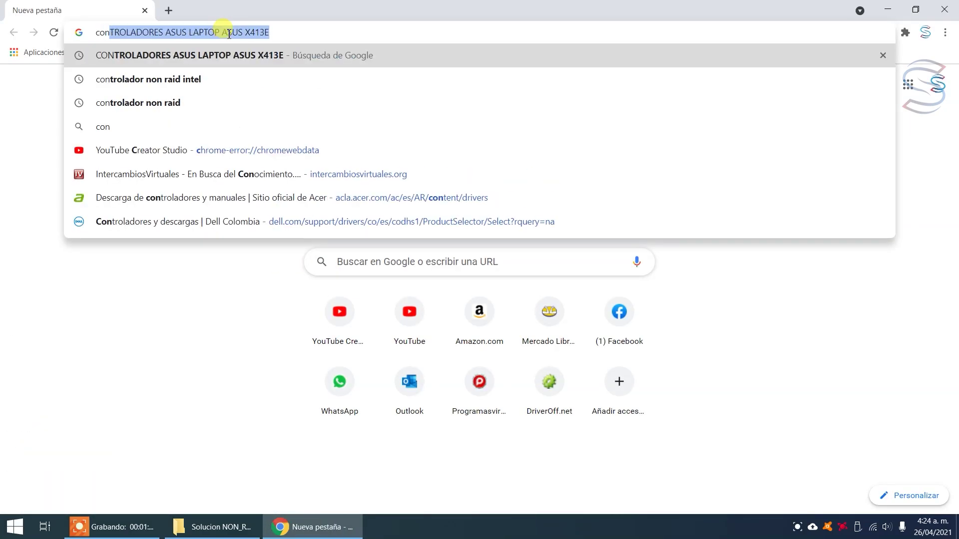
{"action": "key", "text": "Return"}
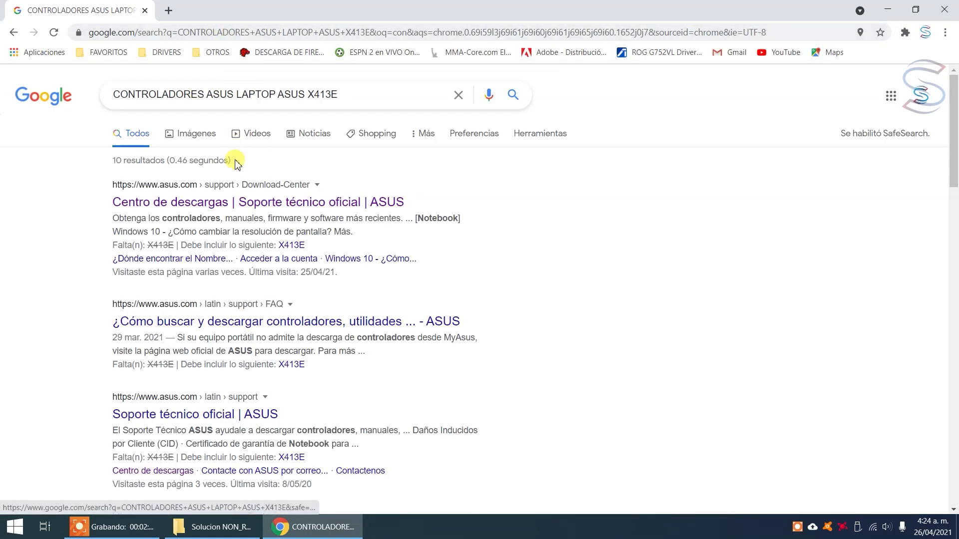
{"action": "left_click", "coordinate": [224, 202]}
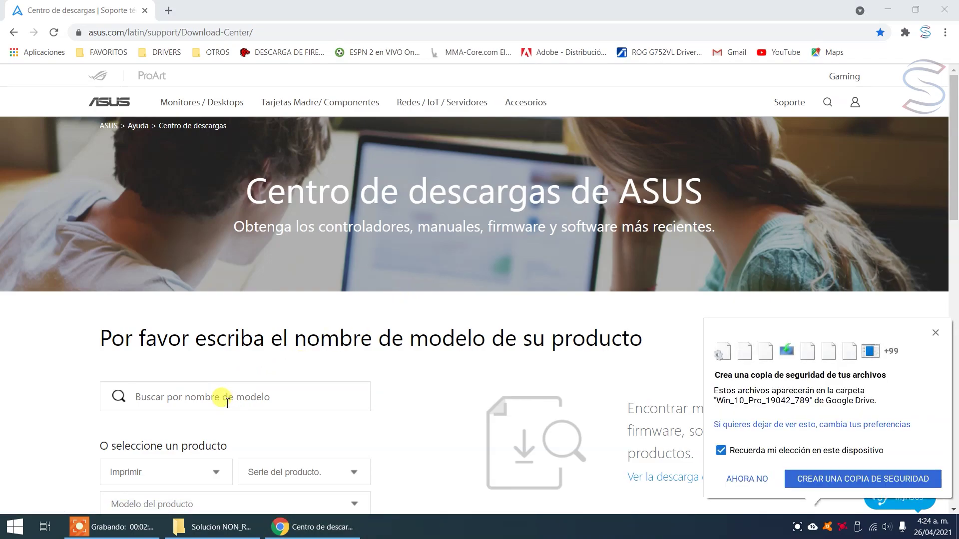
- Look up model x413e in the ASUS download center, choose X413EA and open its drivers and utilities page
{"action": "left_click", "coordinate": [189, 399]}
{"action": "type", "text": "x413e"}
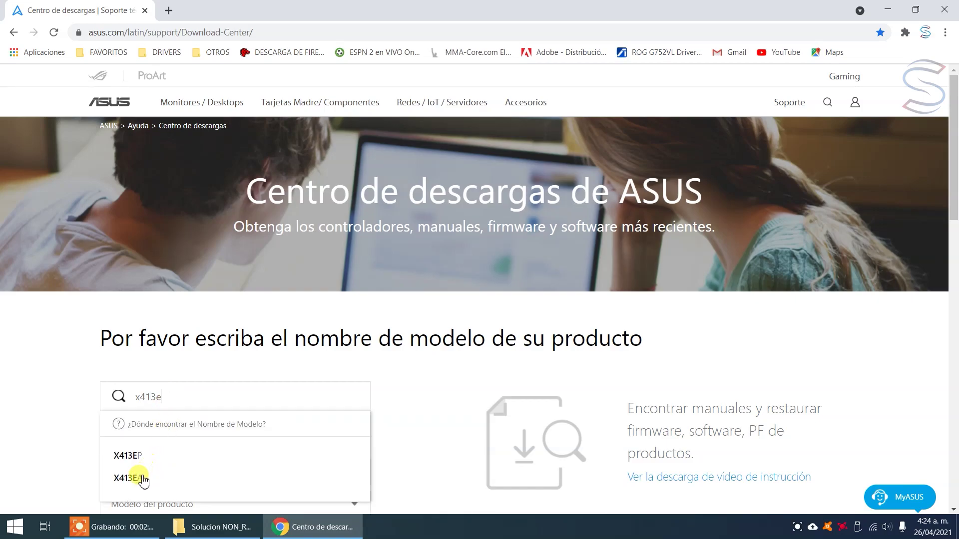
{"action": "left_click", "coordinate": [134, 481]}
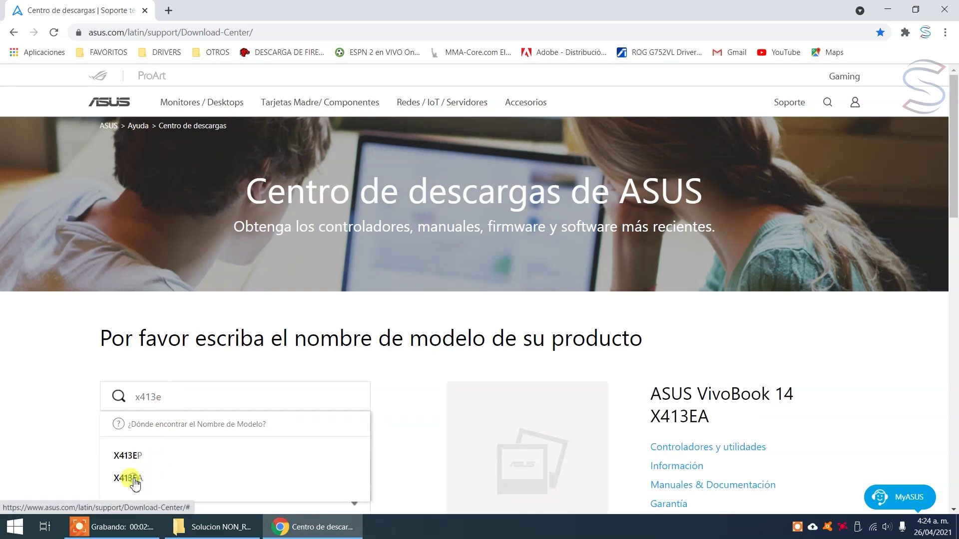
{"action": "scroll", "coordinate": [531, 396], "scroll_direction": "down", "scroll_amount": 2}
{"action": "scroll", "coordinate": [531, 395], "scroll_direction": "down", "scroll_amount": 2}
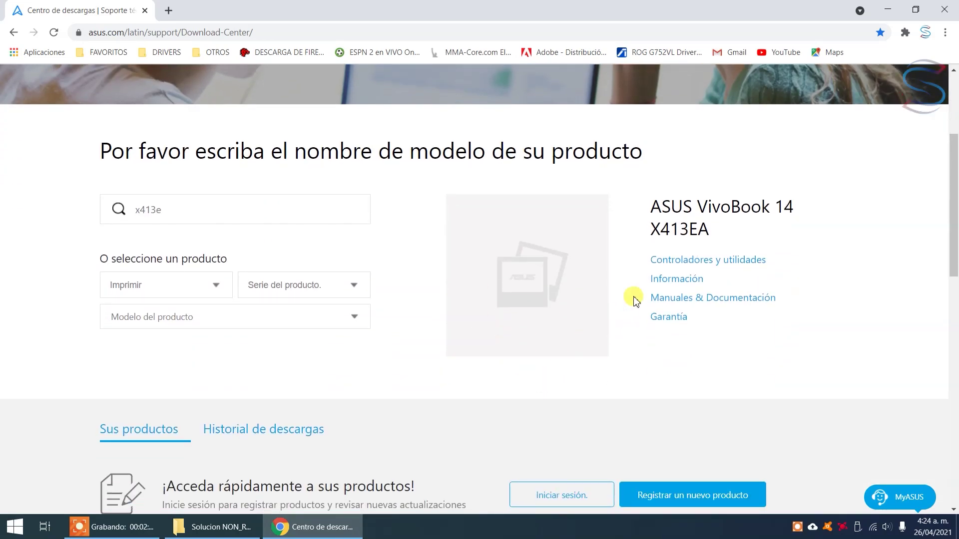
{"action": "left_click", "coordinate": [688, 264]}
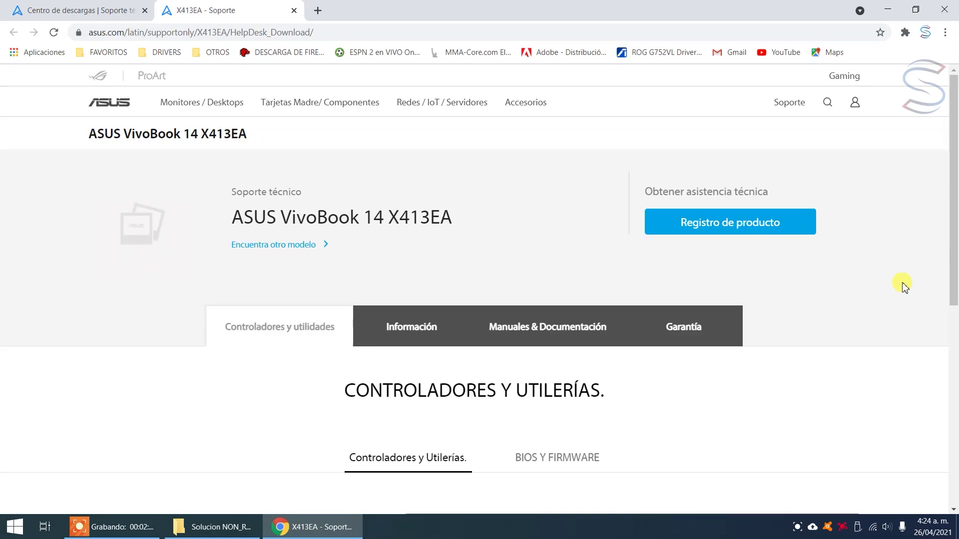
- Select Windows 10 64-bit as the operating system for the X413EA drivers and expand all driver categories
{"action": "scroll", "coordinate": [901, 290], "scroll_direction": "down", "scroll_amount": 2}
{"action": "scroll", "coordinate": [897, 300], "scroll_direction": "down", "scroll_amount": 2}
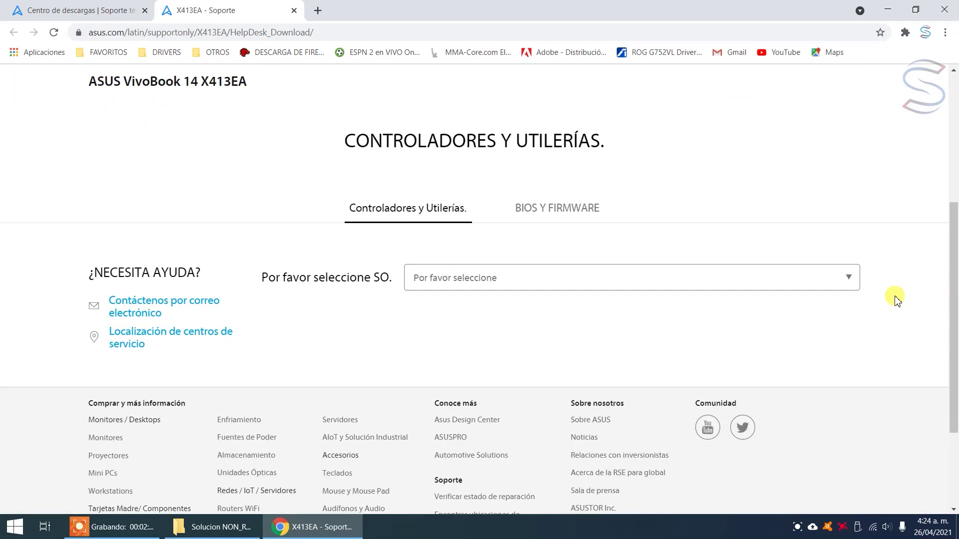
{"action": "left_click", "coordinate": [565, 276]}
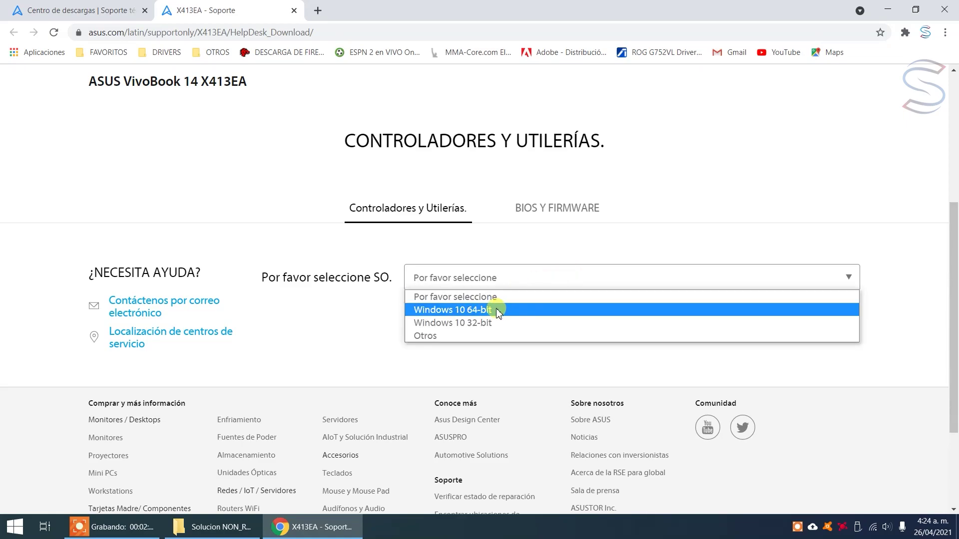
{"action": "left_click", "coordinate": [497, 311]}
{"action": "scroll", "coordinate": [502, 280], "scroll_direction": "down", "scroll_amount": 1}
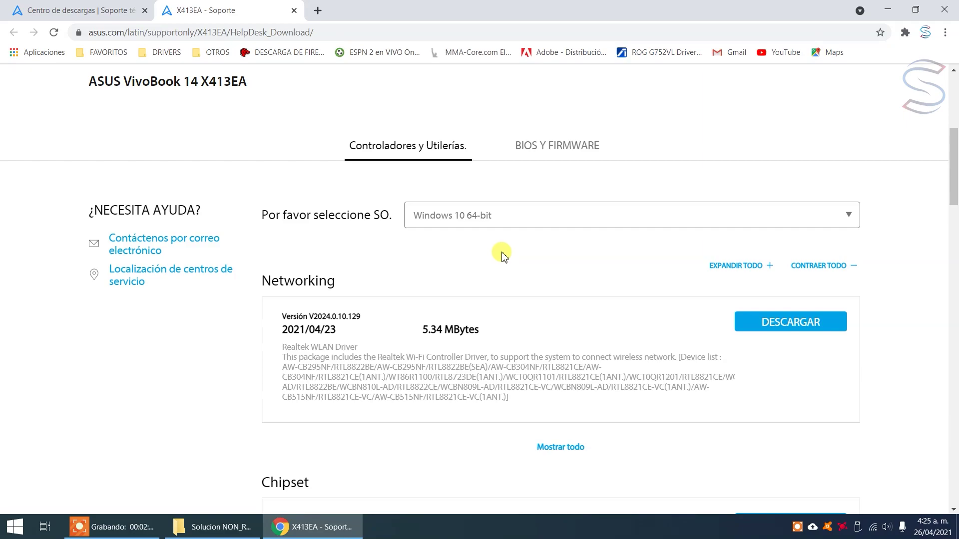
{"action": "scroll", "coordinate": [429, 257], "scroll_direction": "down", "scroll_amount": 1}
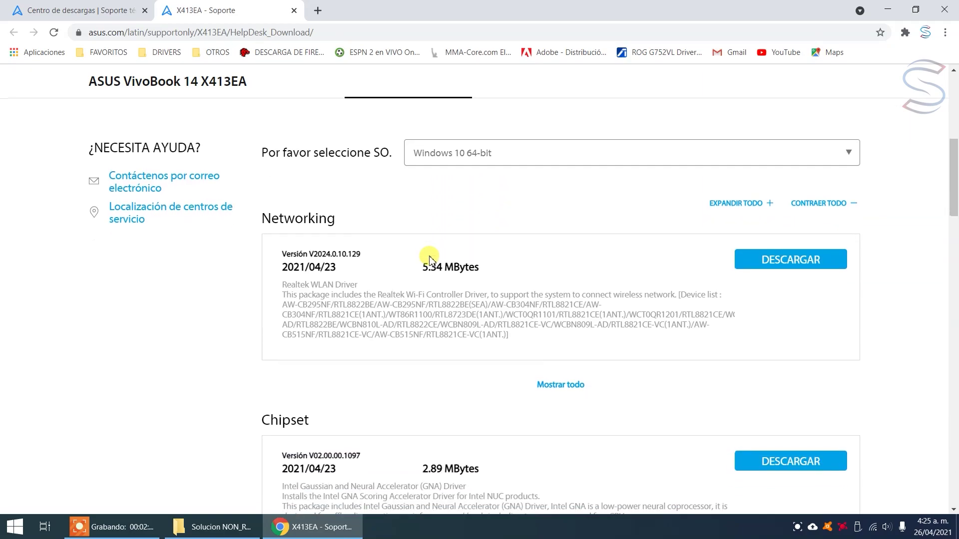
{"action": "left_click", "coordinate": [752, 209]}
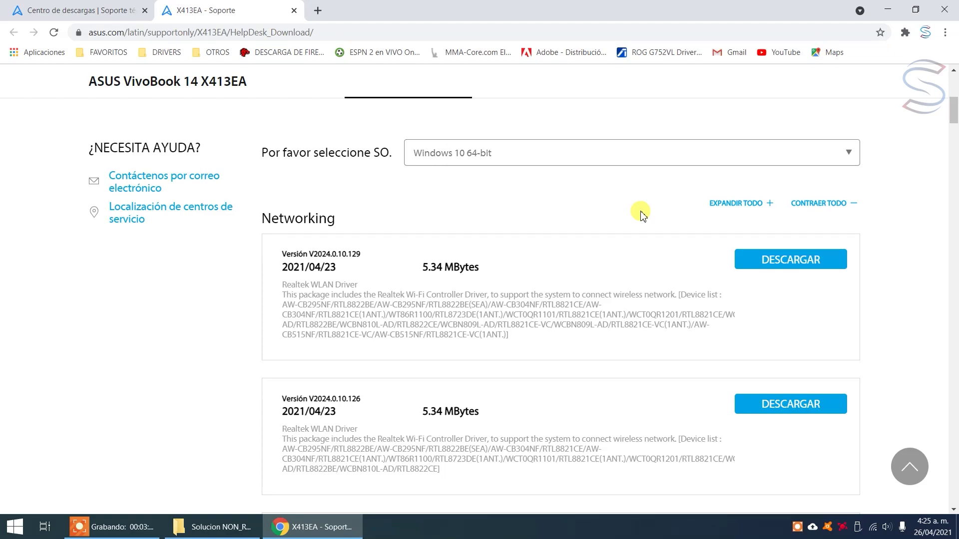
- Find "rapid" on the page and download the Intel Rapid Storage Technology (IRST) Driver, version V18.0.4.1146
{"action": "key", "text": "ctrl+f"}
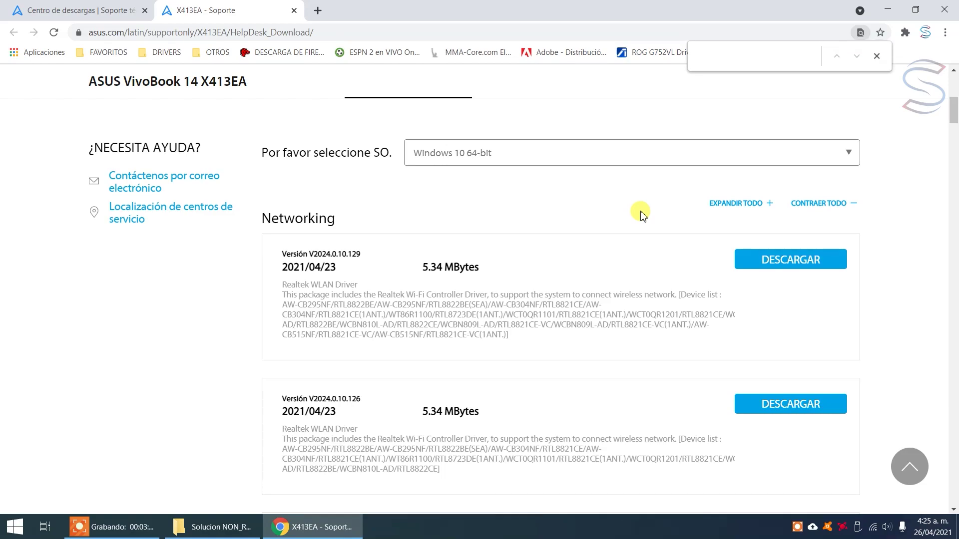
{"action": "type", "text": "rapid"}
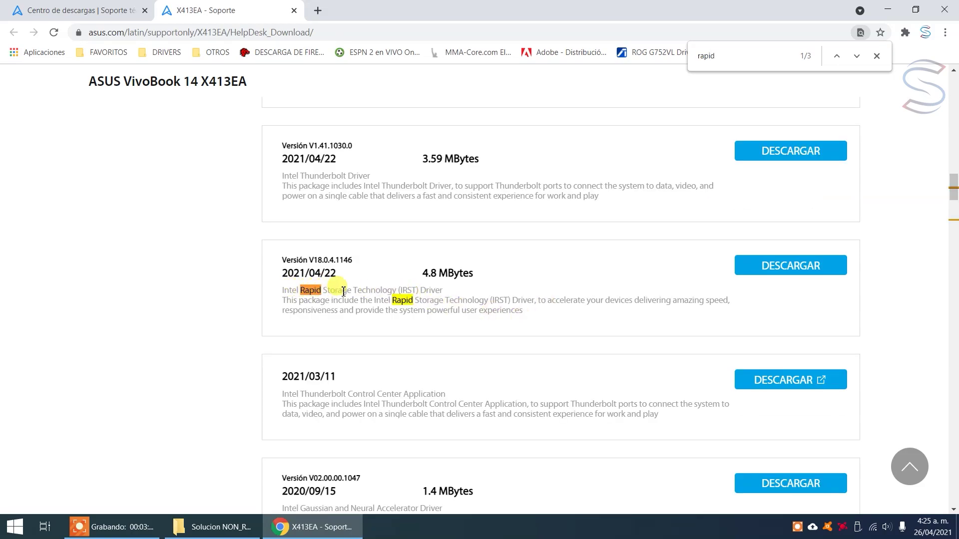
{"action": "left_click", "coordinate": [792, 262]}
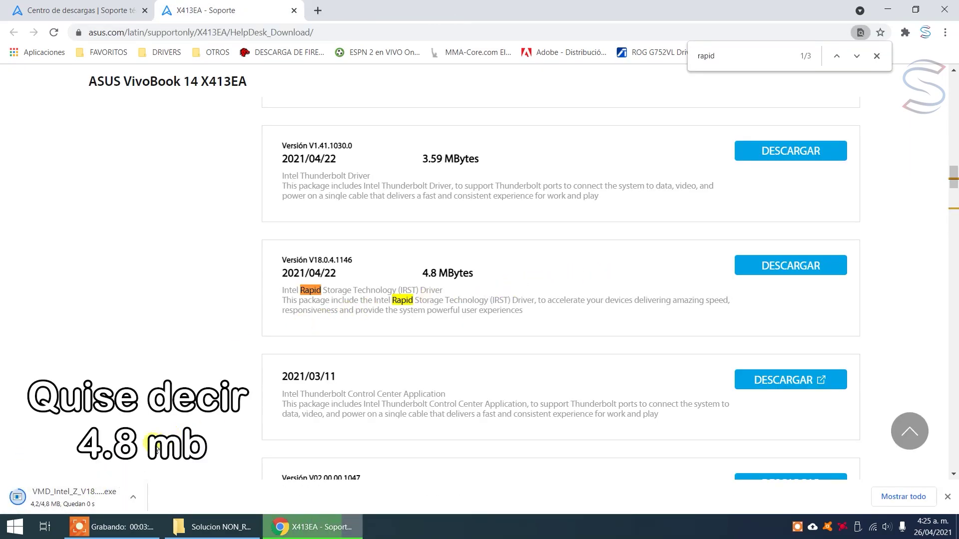
- Move the downloaded VMD_Intel_Z_V18.0.4.1146_20455.exe from the Descargas folder into the Solucion NON_RAID folder
{"action": "left_click", "coordinate": [133, 498]}
{"action": "left_click", "coordinate": [167, 456]}
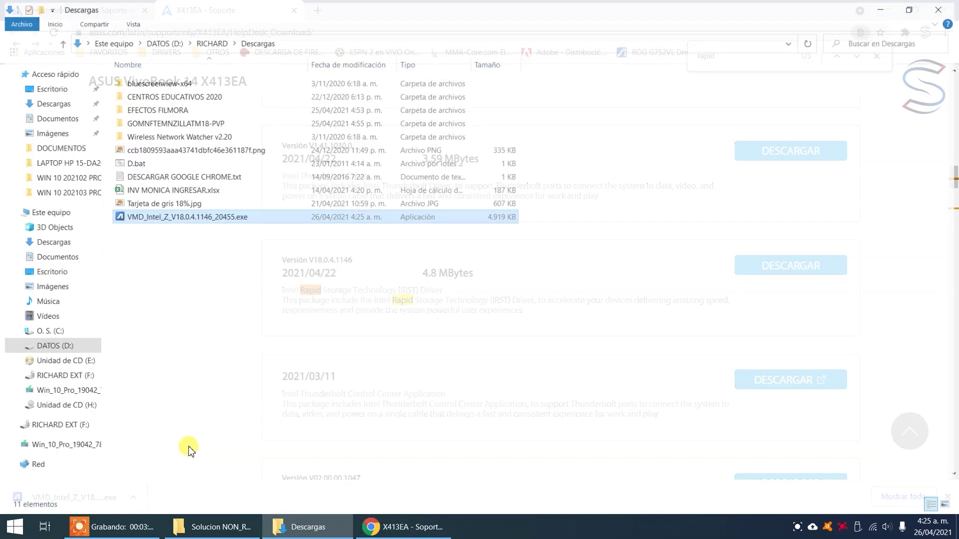
{"action": "right_click", "coordinate": [178, 219]}
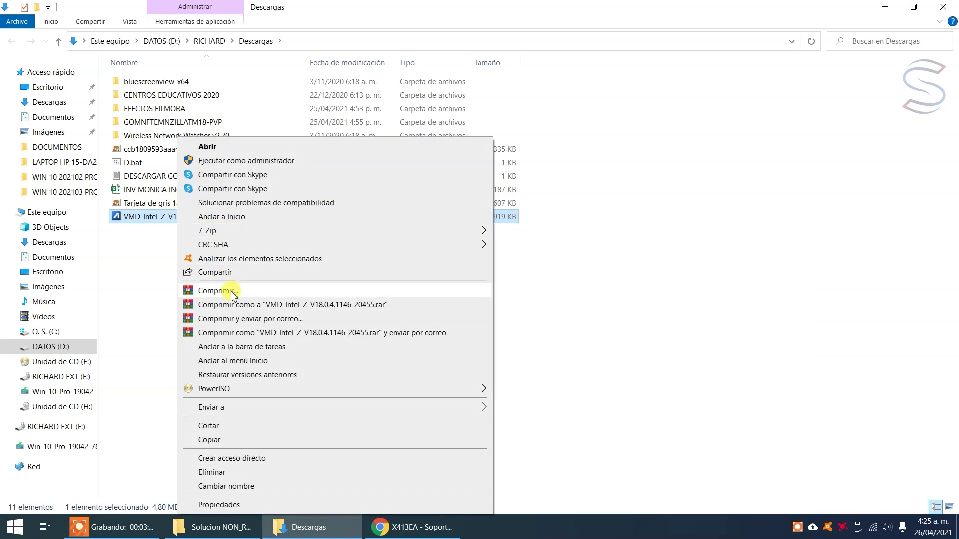
{"action": "left_click", "coordinate": [223, 426]}
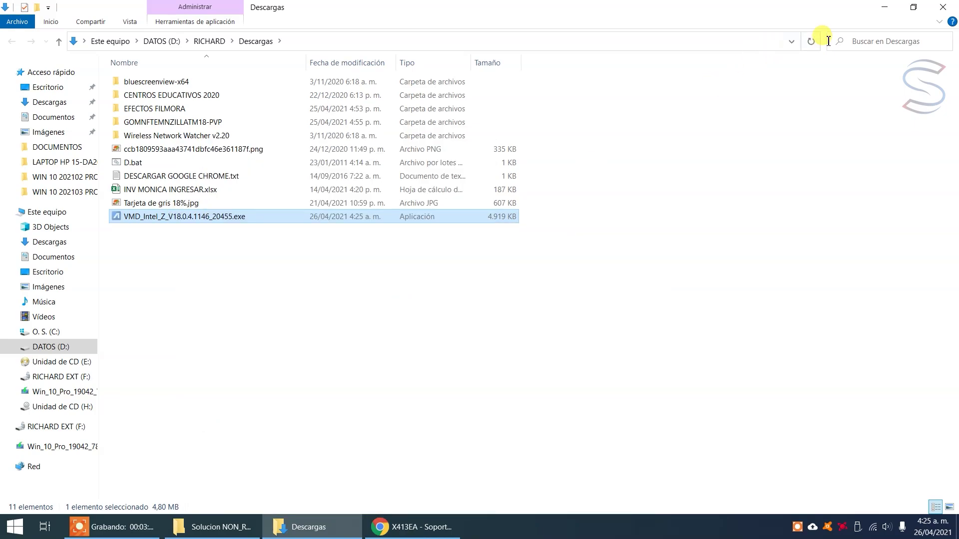
{"action": "left_click", "coordinate": [943, 7]}
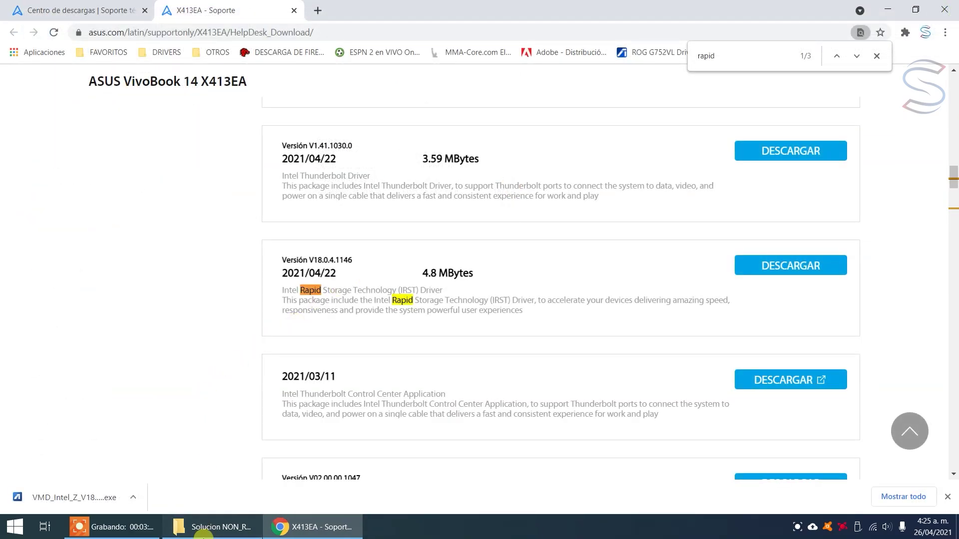
{"action": "left_click", "coordinate": [220, 526]}
{"action": "right_click", "coordinate": [234, 203]}
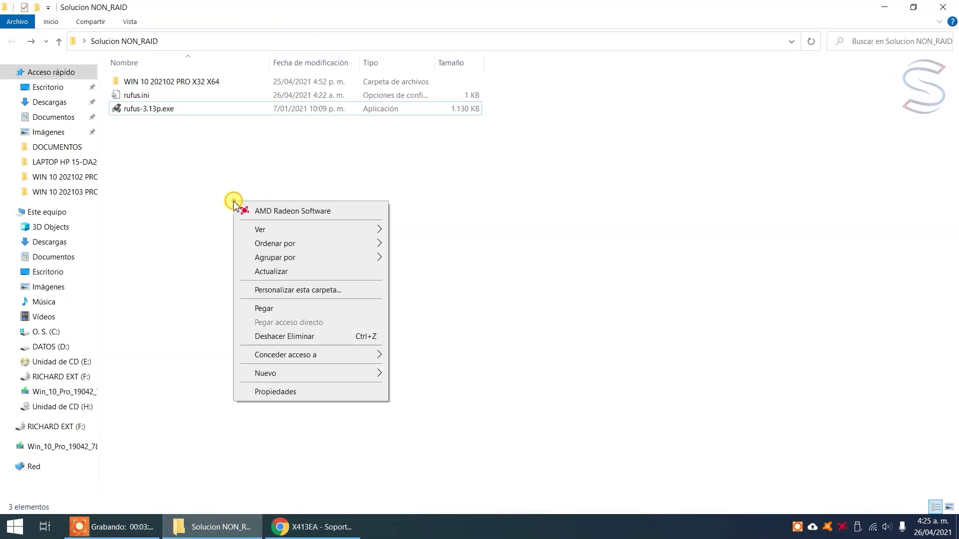
{"action": "left_click", "coordinate": [265, 309]}
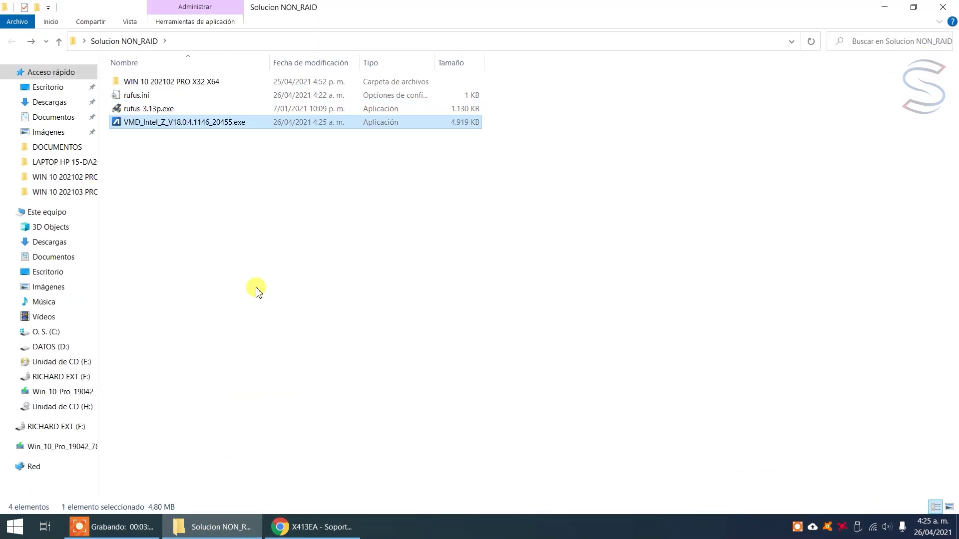
- Run the VMD_Intel_Z setup, accept the license agreement and complete it with the destination C:\DRIVERS\Intel Rapid Storage Technology (IRST) Driver
{"action": "double_click", "coordinate": [184, 125]}
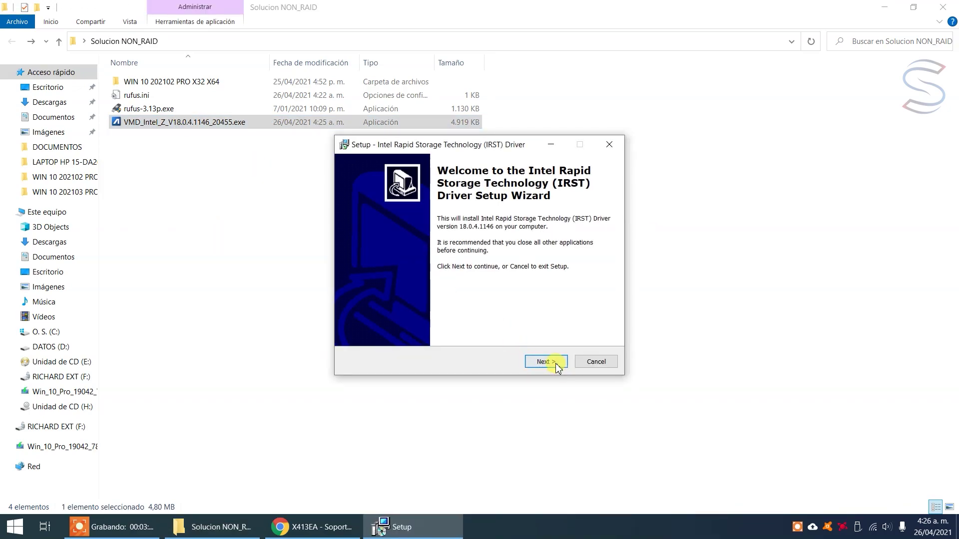
{"action": "left_click", "coordinate": [556, 367]}
{"action": "left_click", "coordinate": [428, 327]}
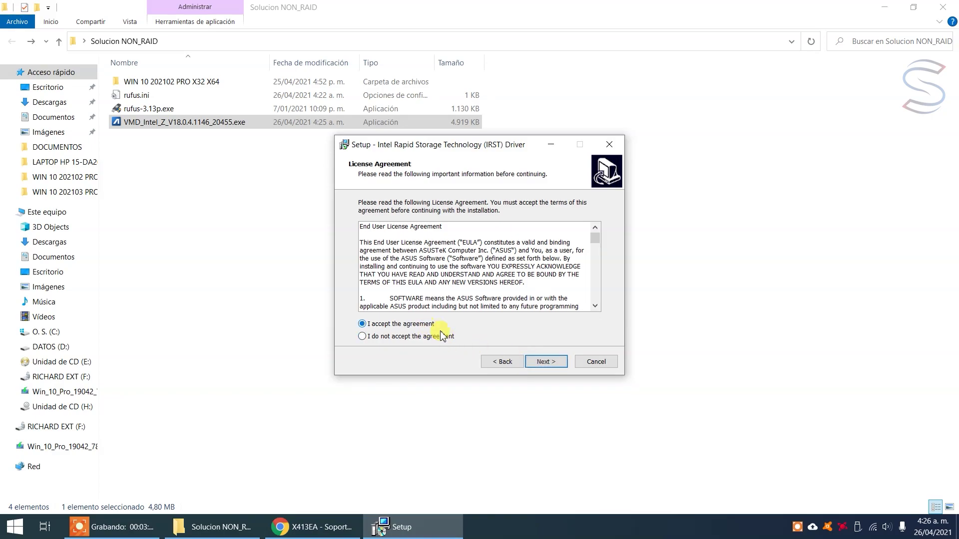
{"action": "left_click", "coordinate": [558, 367]}
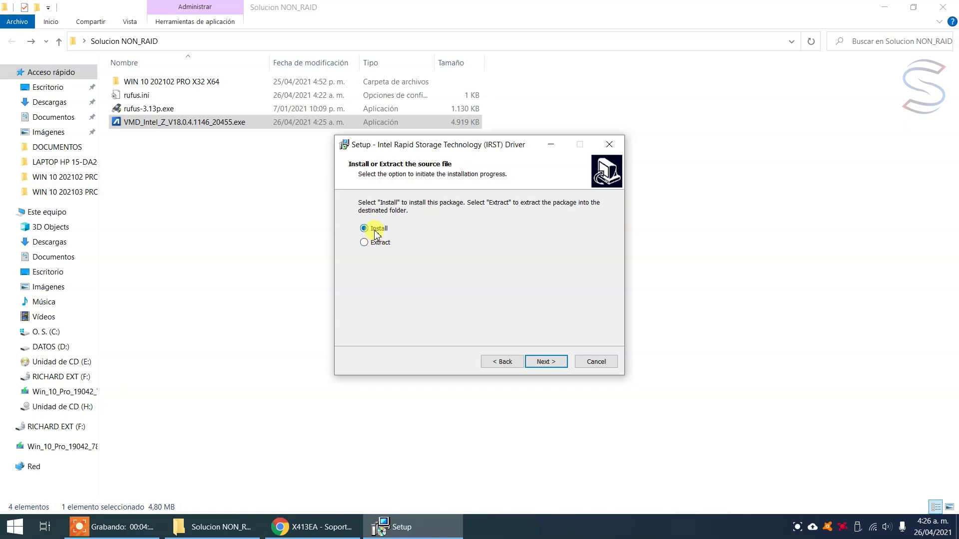
{"action": "left_click", "coordinate": [547, 363]}
{"action": "left_click", "coordinate": [546, 362]}
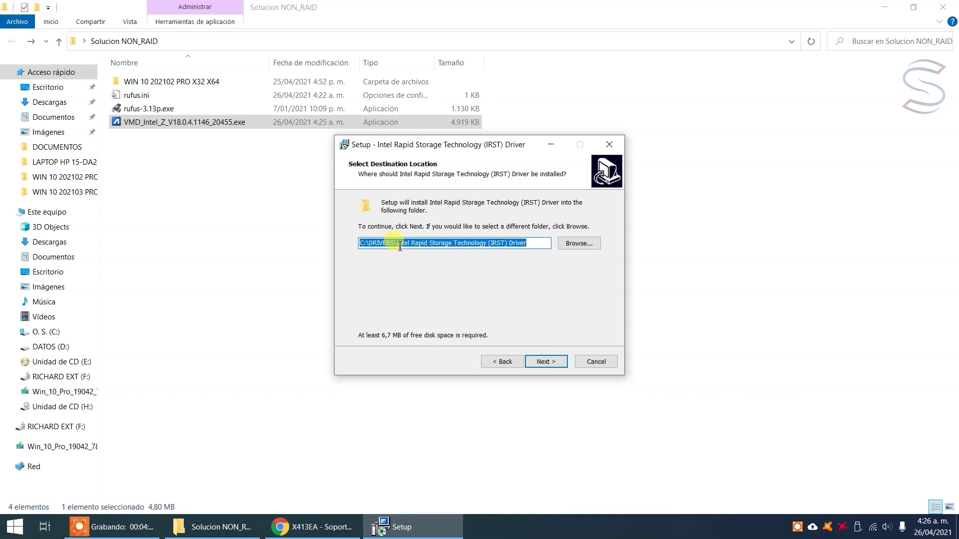
{"action": "left_click", "coordinate": [551, 364]}
{"action": "left_click", "coordinate": [546, 362]}
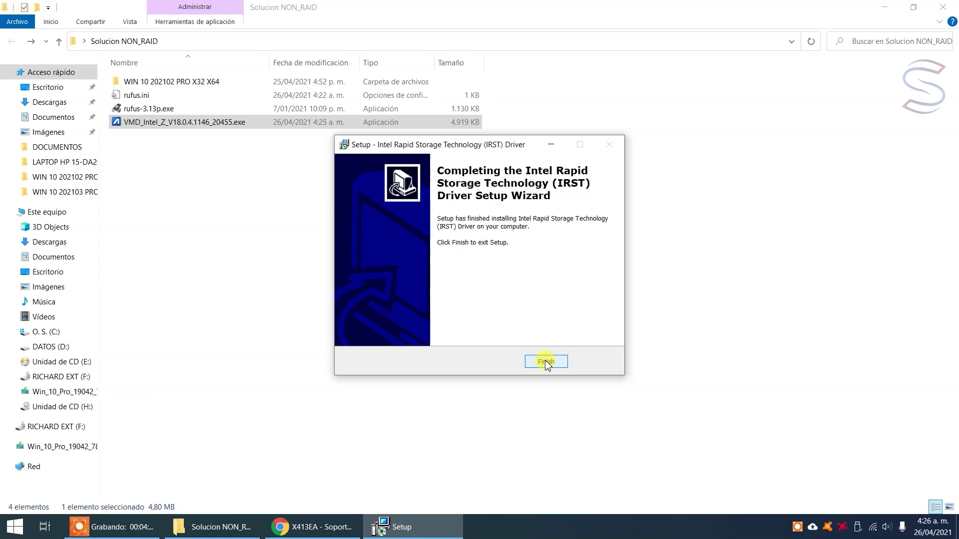
- Finish the driver setup and copy the Intel Rapid Storage Technology (IRST) Driver folder from C:\DRIVERS
{"action": "left_click", "coordinate": [546, 362]}
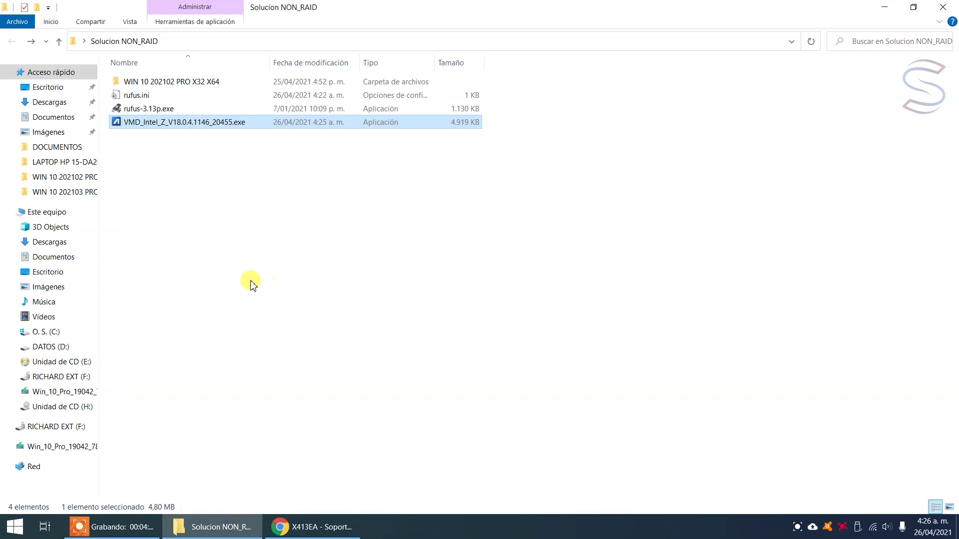
{"action": "left_click", "coordinate": [46, 332]}
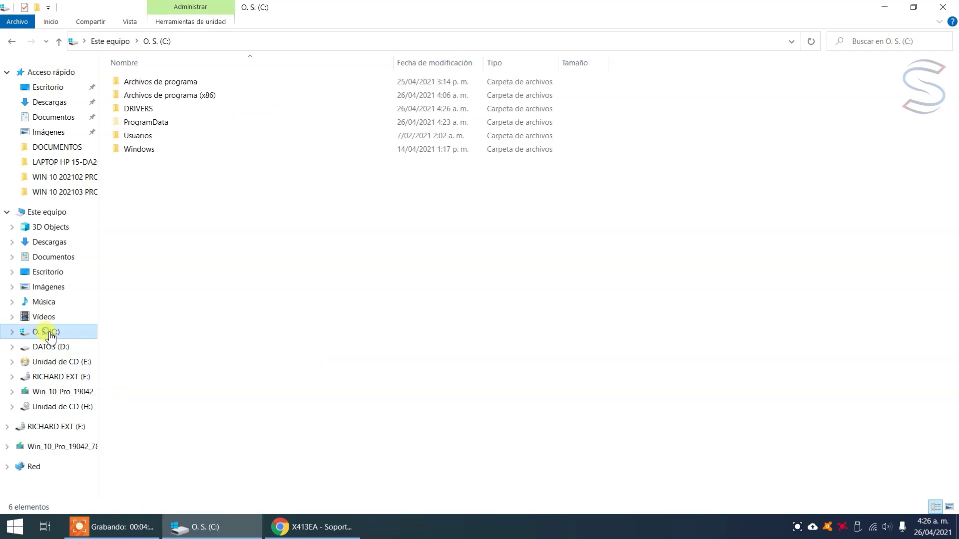
{"action": "left_click", "coordinate": [148, 113]}
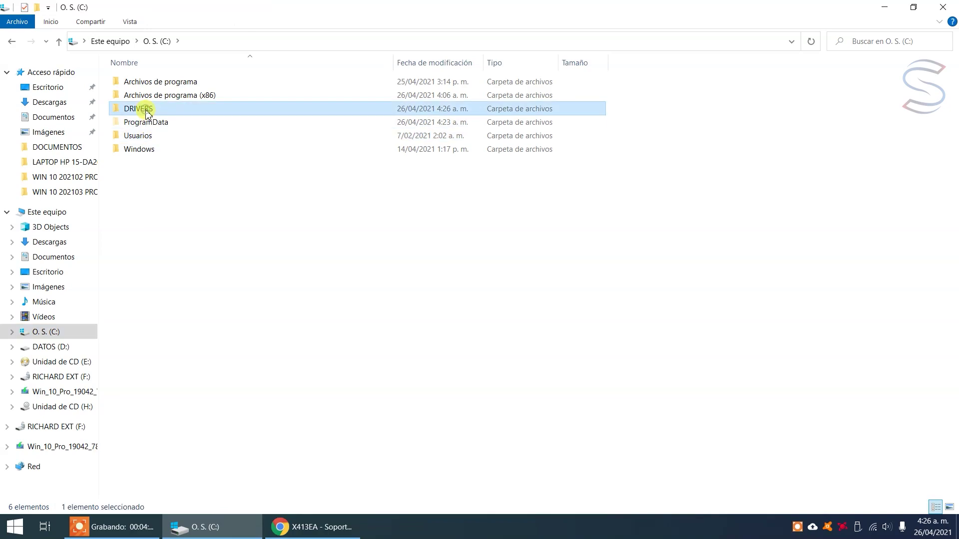
{"action": "double_click", "coordinate": [148, 113]}
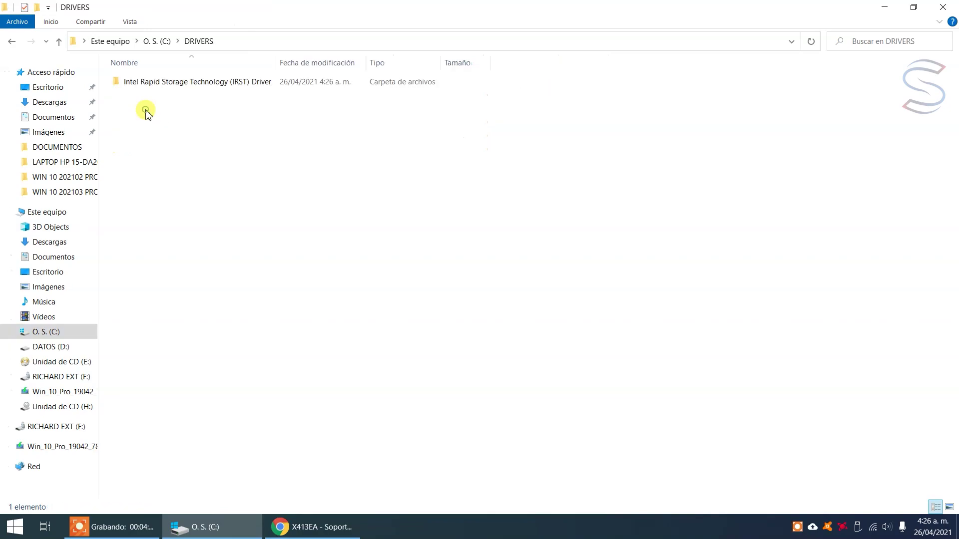
{"action": "left_click", "coordinate": [178, 85]}
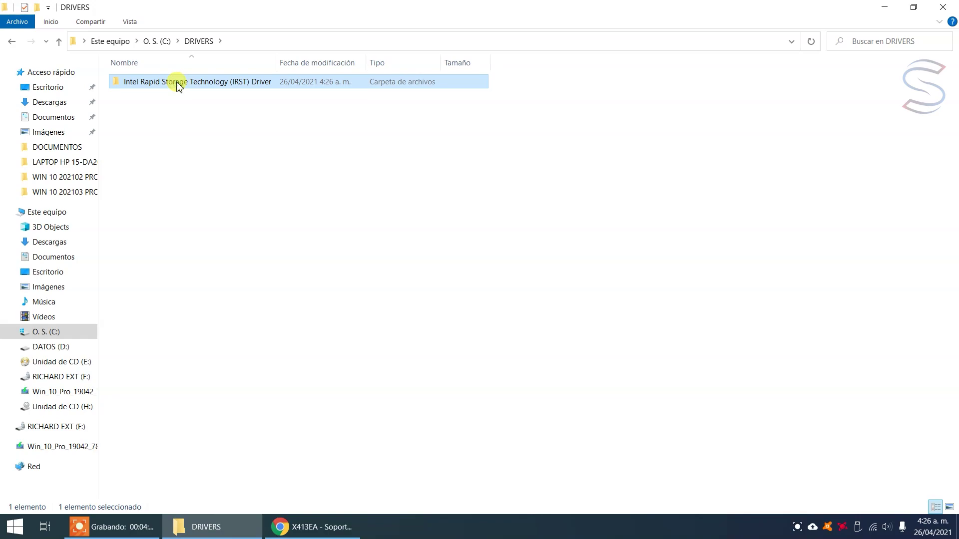
{"action": "double_click", "coordinate": [177, 84]}
{"action": "right_click", "coordinate": [173, 83]}
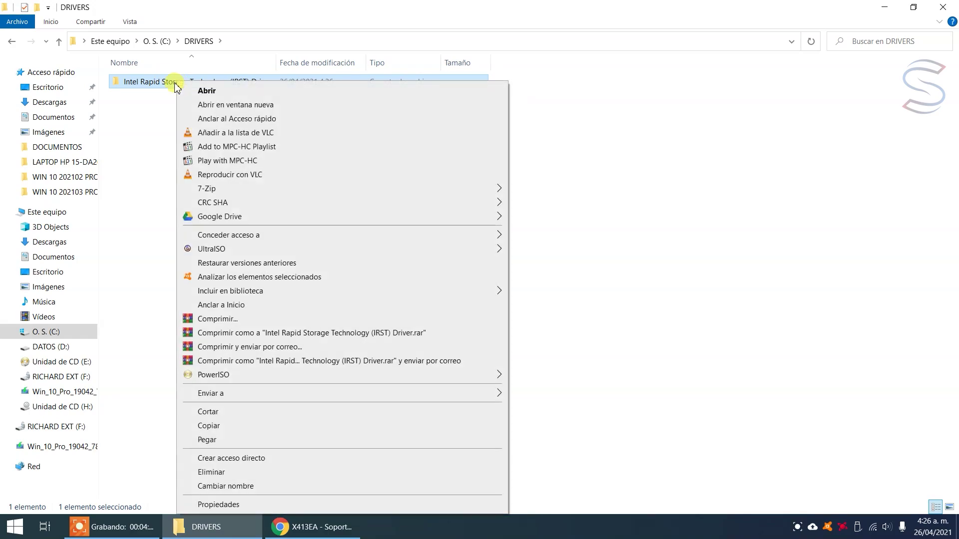
{"action": "left_click", "coordinate": [220, 427]}
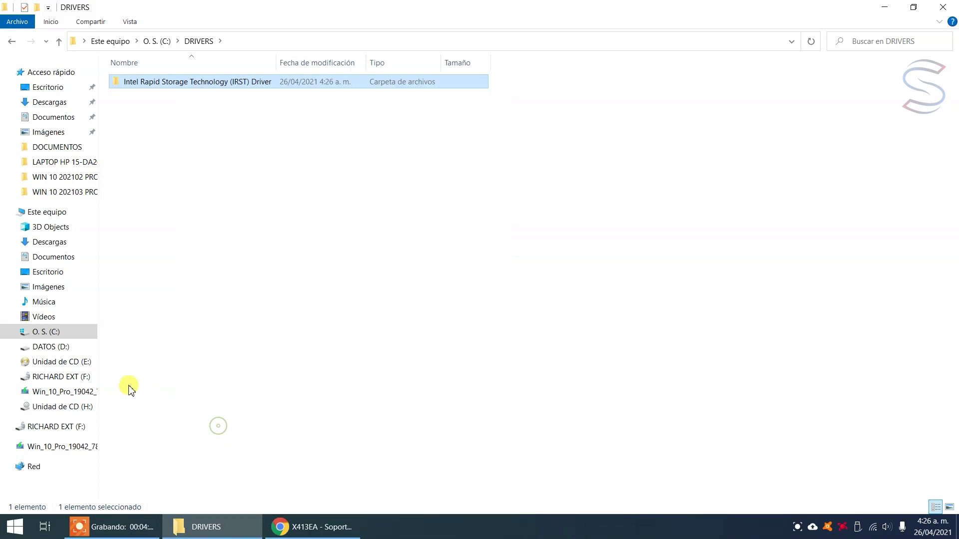
- Paste the copied IRST driver folder into the root of the Win_10_Pro_19042_789 (G:) USB drive
{"action": "left_click", "coordinate": [64, 393]}
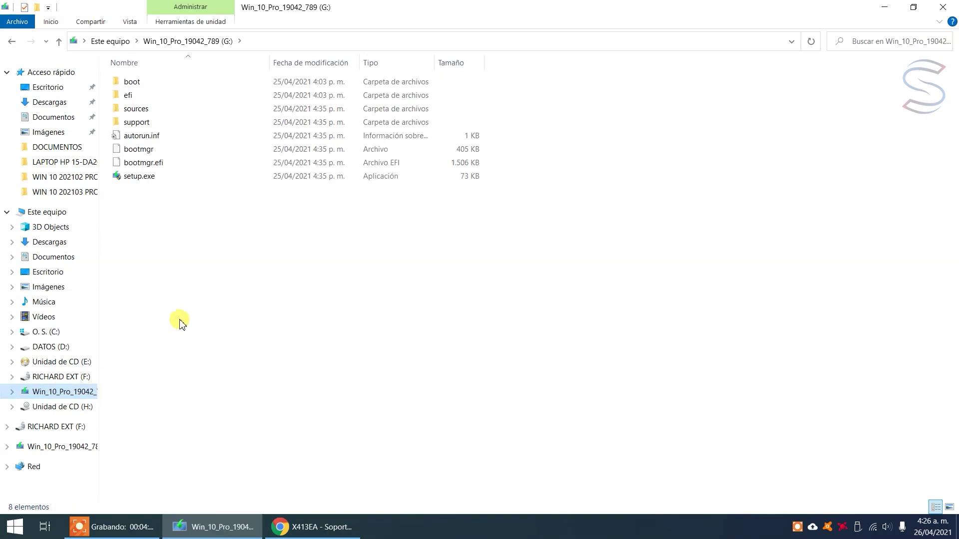
{"action": "left_click", "coordinate": [172, 225]}
{"action": "right_click", "coordinate": [172, 225]}
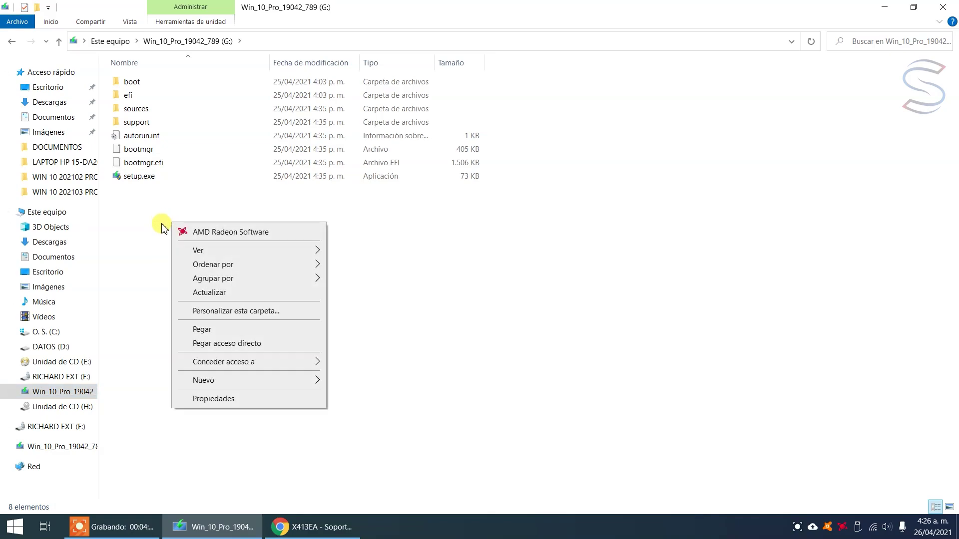
{"action": "left_click", "coordinate": [209, 329]}
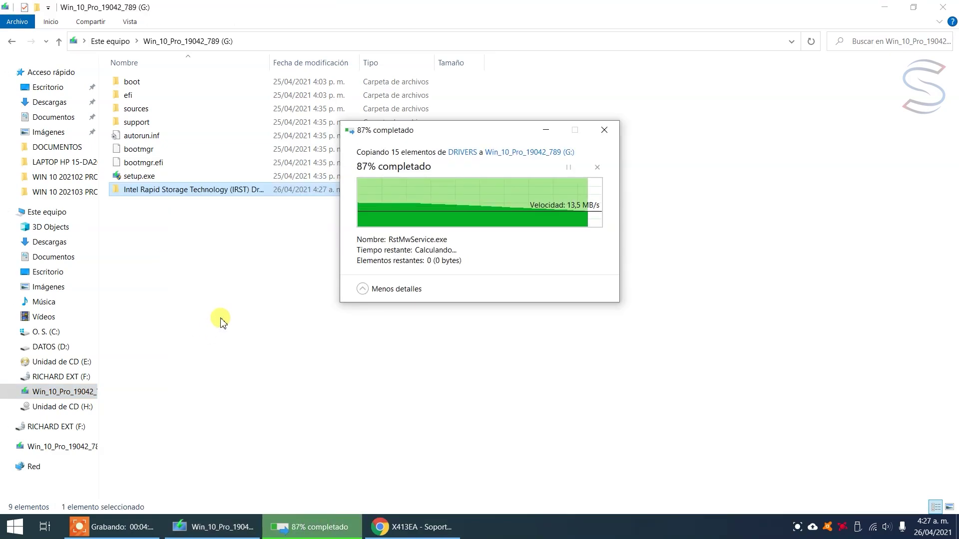
{"action": "left_click", "coordinate": [185, 256]}
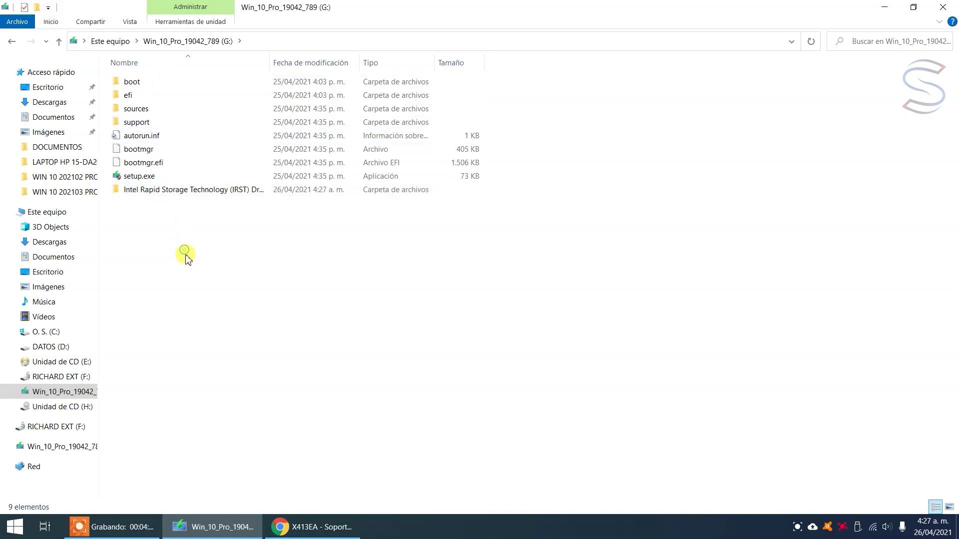
- Safely eject the Win_10_Pro_19042_789 (G:) USB drive from this computer
{"action": "left_click", "coordinate": [59, 213]}
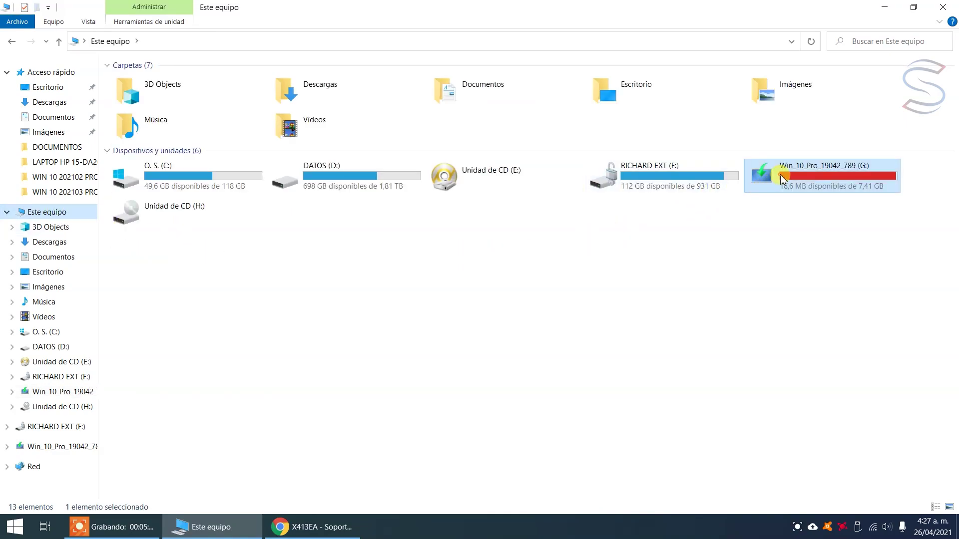
{"action": "right_click", "coordinate": [782, 180]}
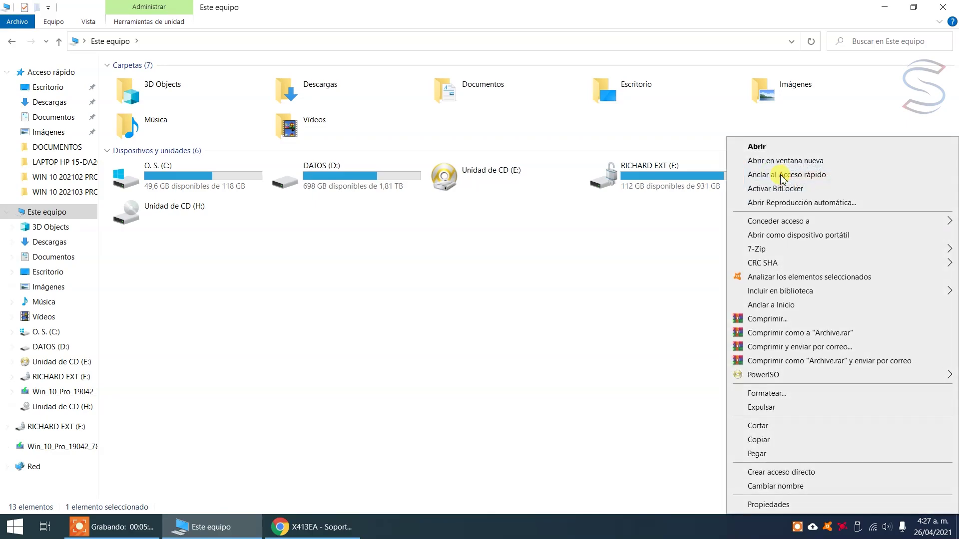
{"action": "left_click", "coordinate": [762, 408]}
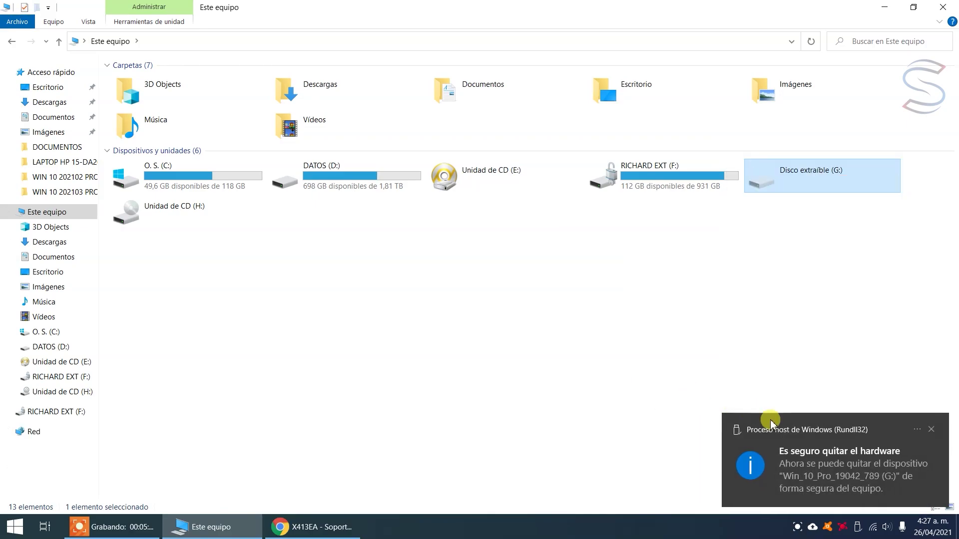
{"action": "left_click", "coordinate": [774, 432]}
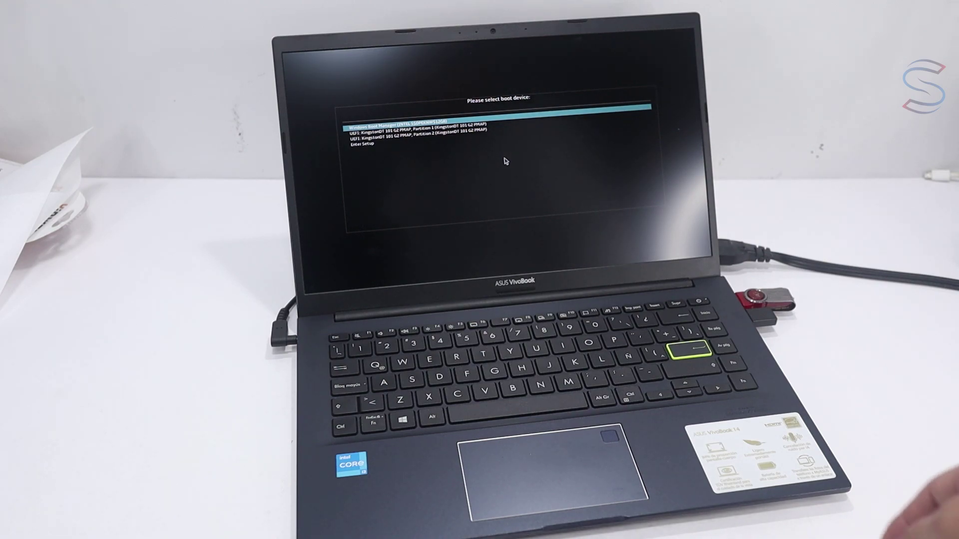
- Boot the laptop from UEFI: KingstonDT 101 G2 PMAP, Partition 1
{"action": "key", "text": "Down"}
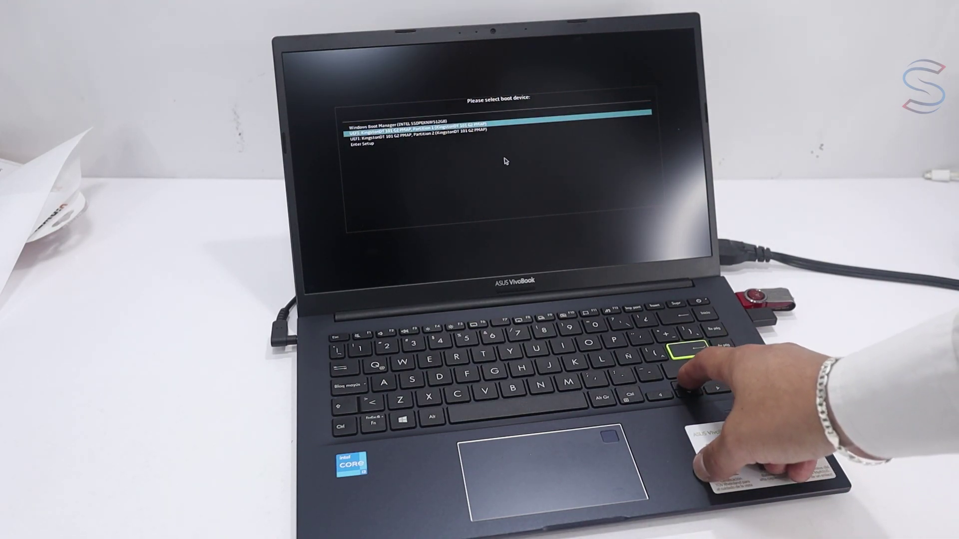
{"action": "key", "text": "Up"}
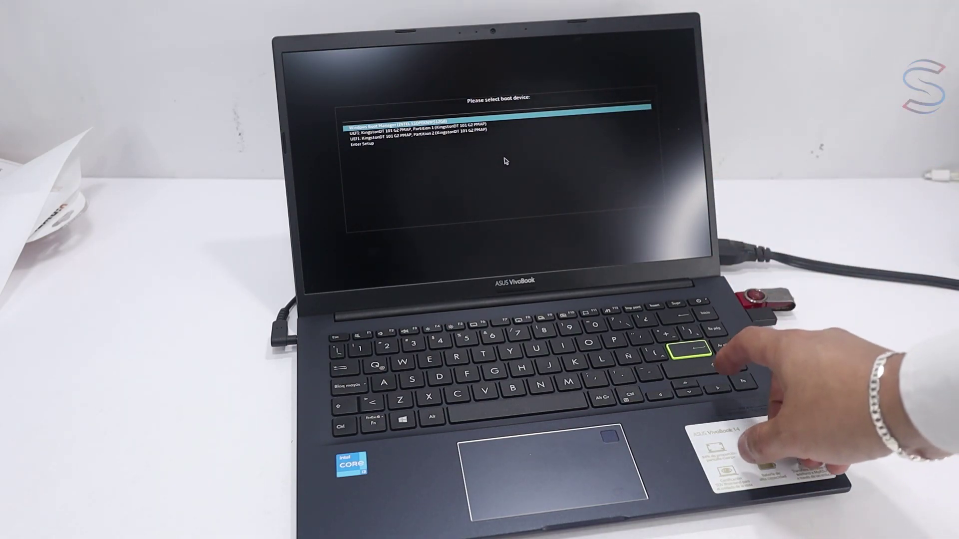
{"action": "key", "text": "Down"}
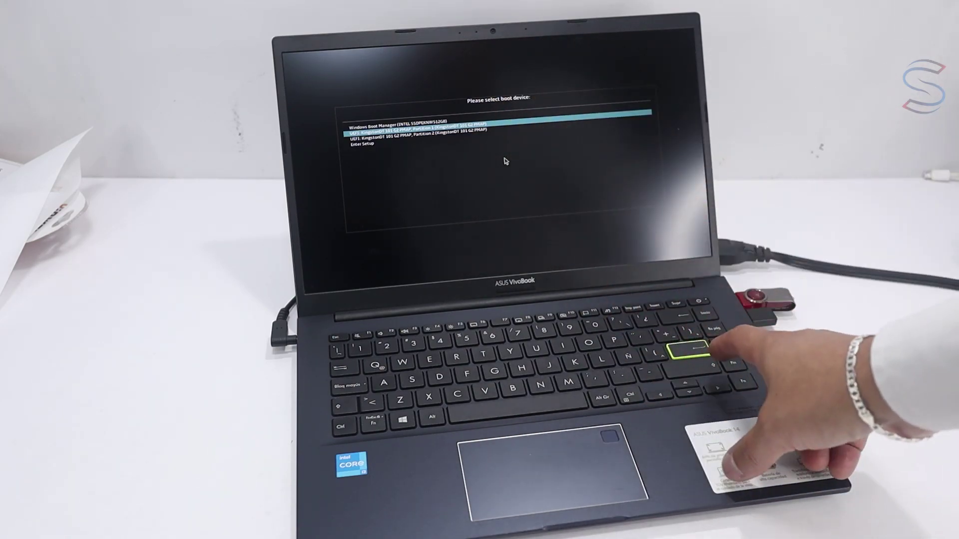
{"action": "key", "text": "Return"}
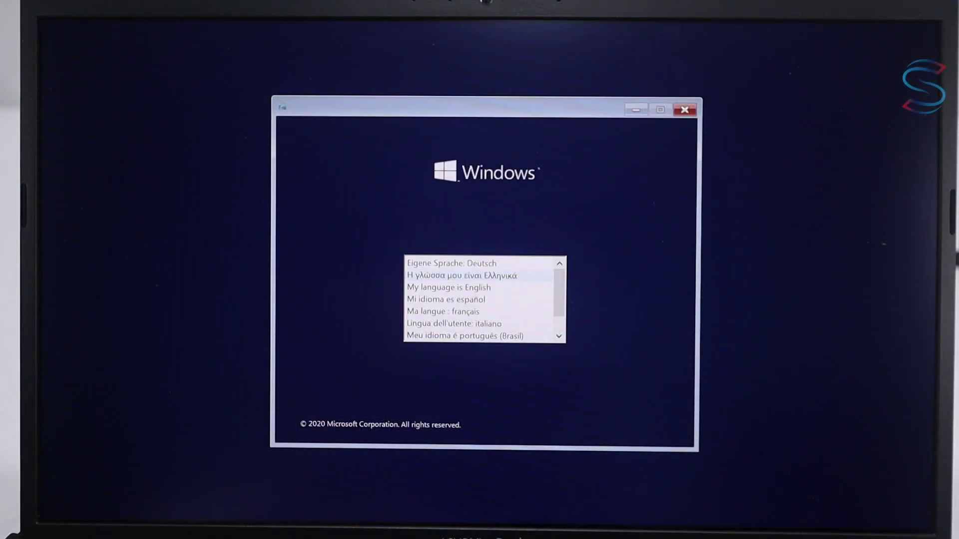
- Choose Spanish ("Mi idioma es español") as the Windows setup language
{"action": "left_click", "coordinate": [448, 287]}
{"action": "left_click", "coordinate": [445, 299]}
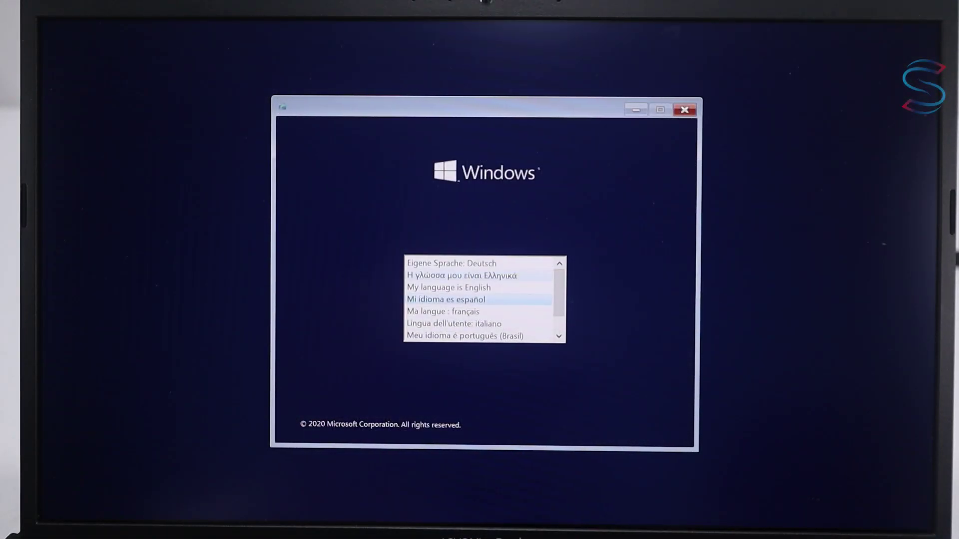
{"action": "key", "text": "Return"}
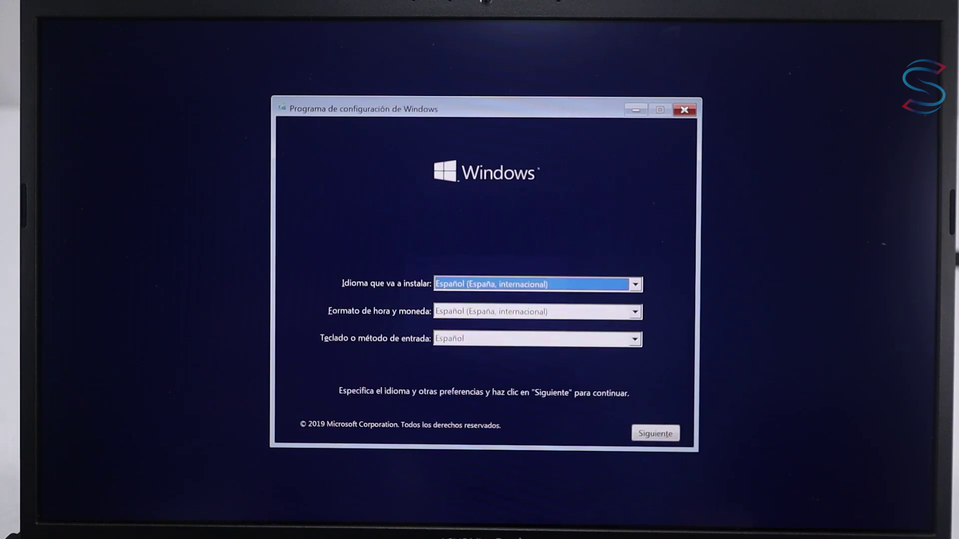
- Set the time and currency format to Español (Colombia) with the Latinoamérica keyboard, and proceed with the installation
{"action": "left_click", "coordinate": [531, 311]}
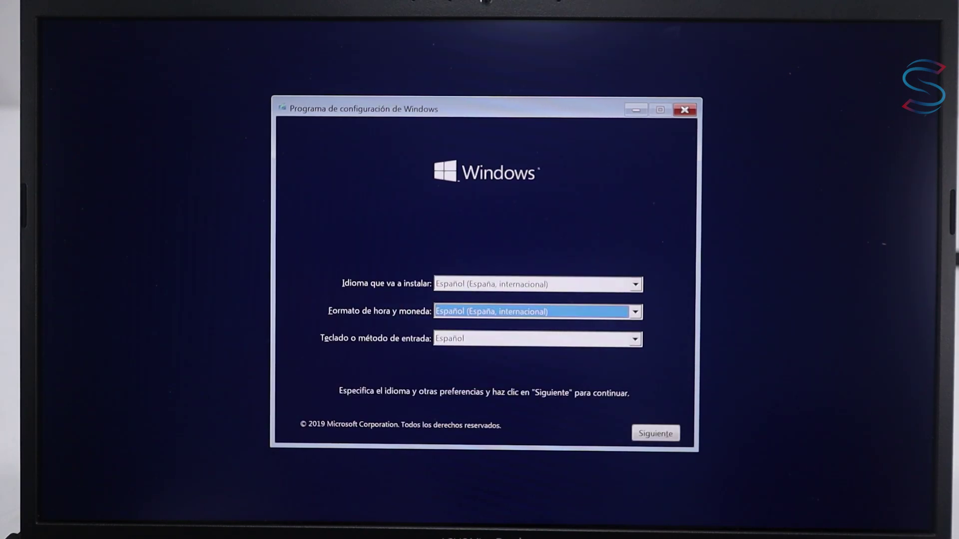
{"action": "key", "text": "Up"}
{"action": "key", "text": "Up"}
{"action": "key", "text": "Up"}
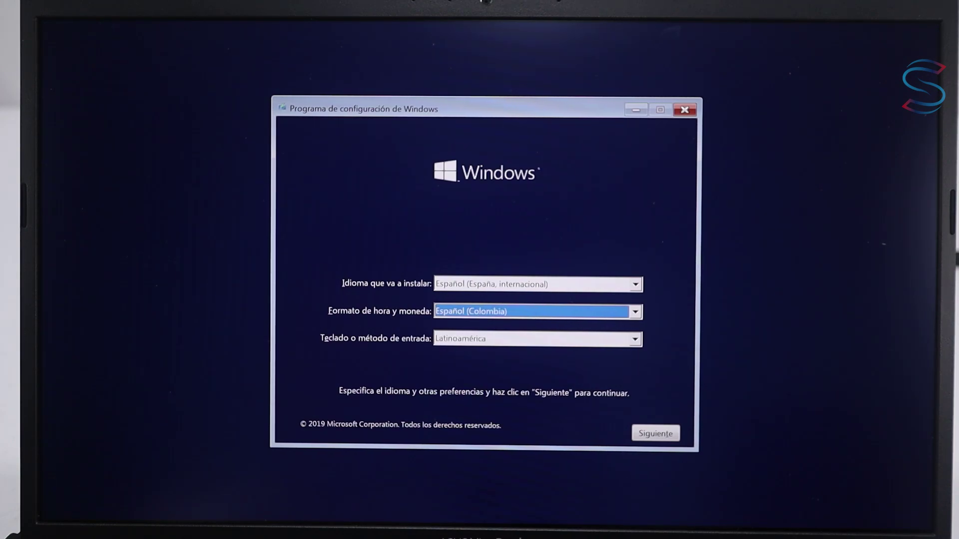
{"action": "left_click", "coordinate": [531, 338]}
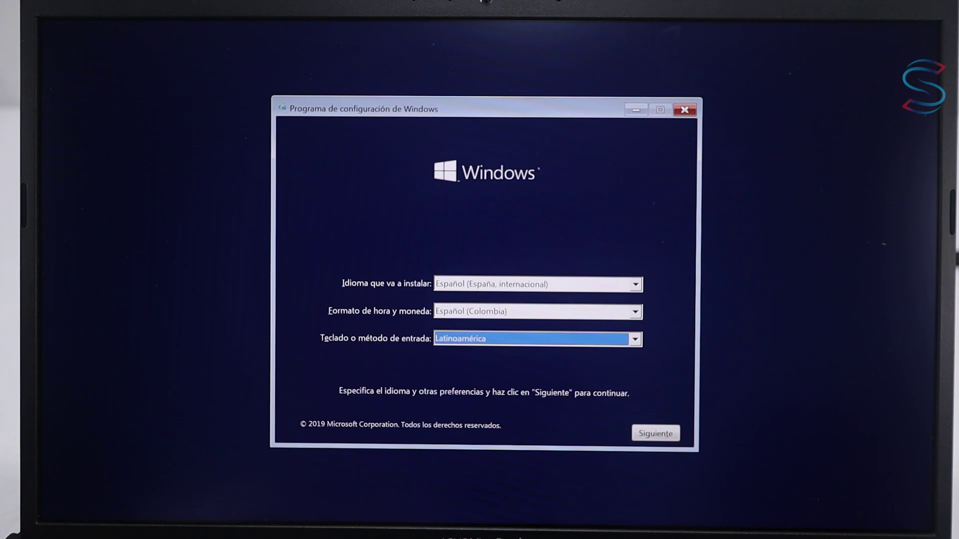
{"action": "key", "text": "Return"}
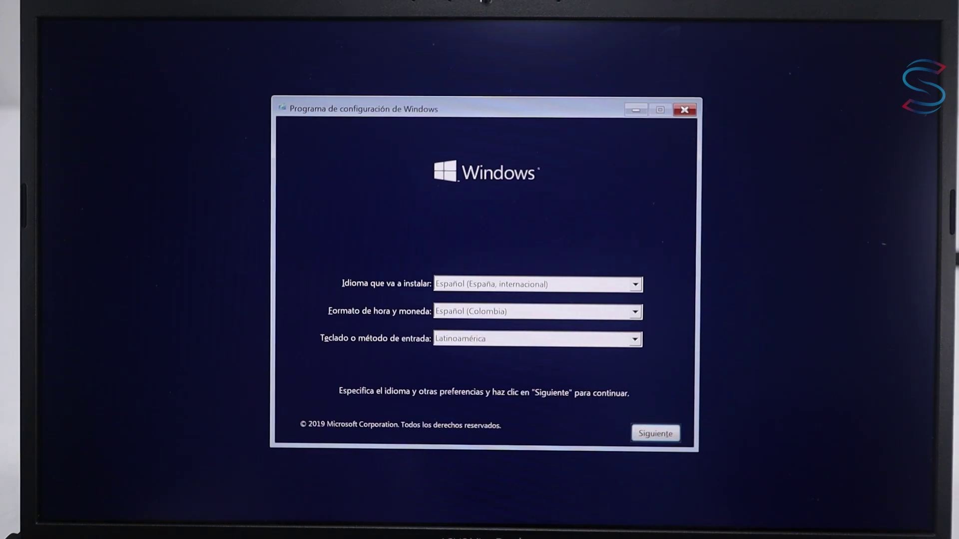
{"action": "key", "text": "Return"}
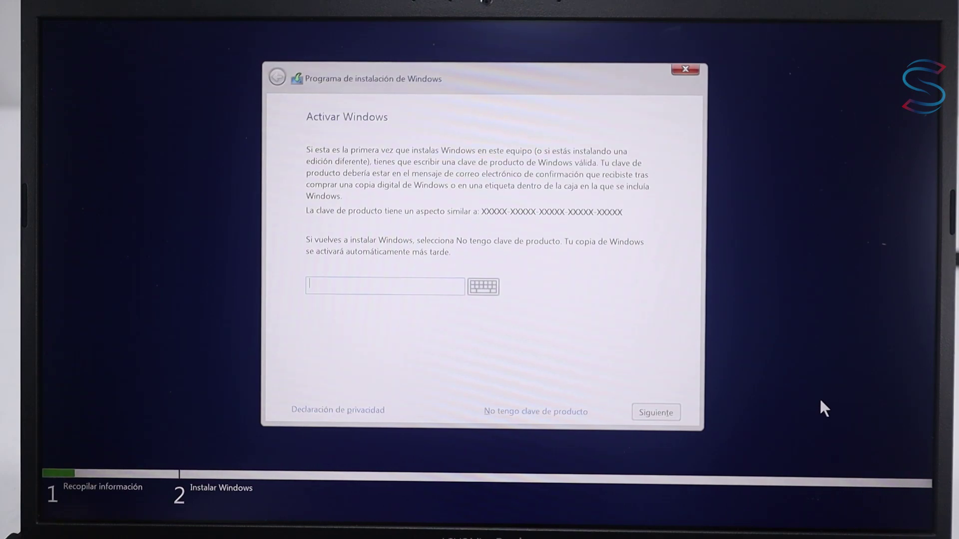
- Continue without a product key and select Windows 10 Pro x64 as the operating system to install
{"action": "key", "text": "Tab"}
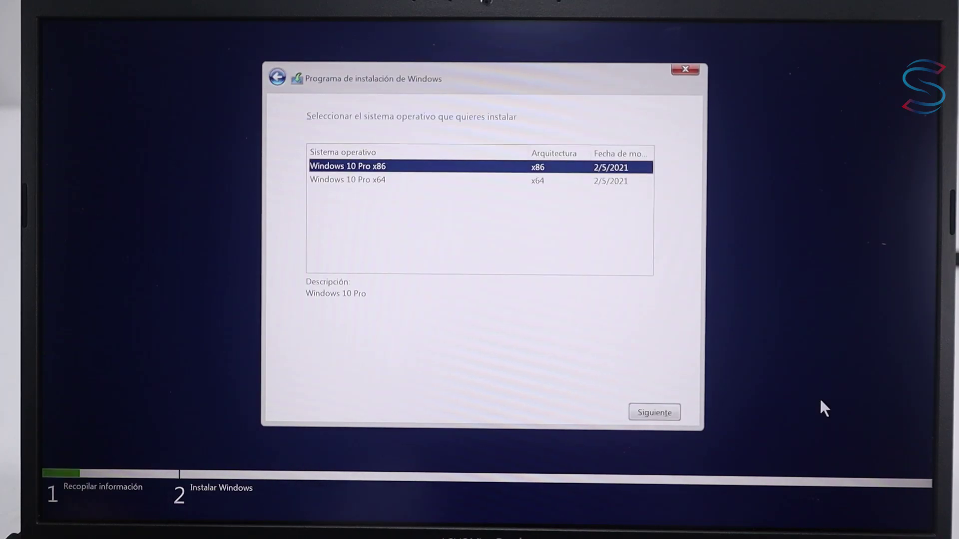
{"action": "key", "text": "Down"}
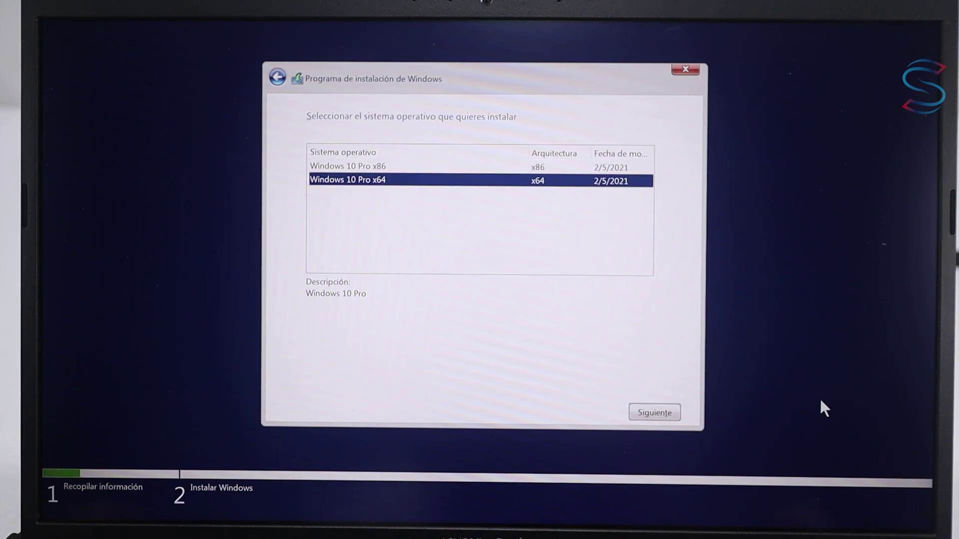
{"action": "key", "text": "Return"}
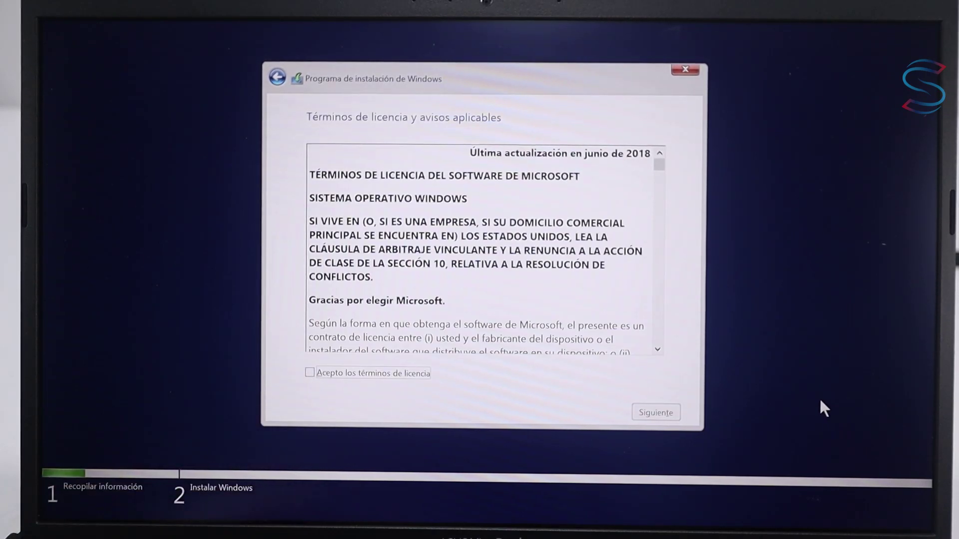
- Accept the license terms and choose the custom installation type that installs only Windows
{"action": "key", "text": "space"}
{"action": "key", "text": "Return"}
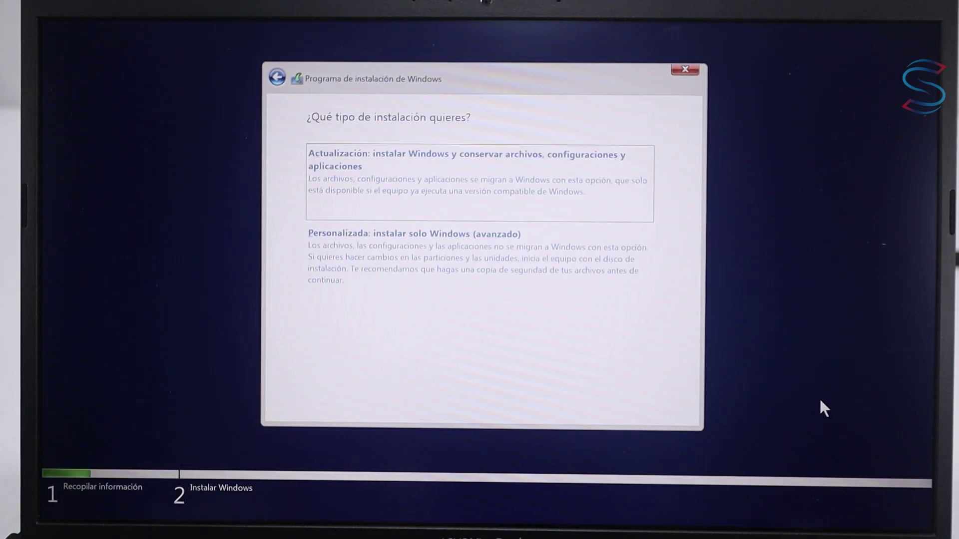
{"action": "key", "text": "Tab"}
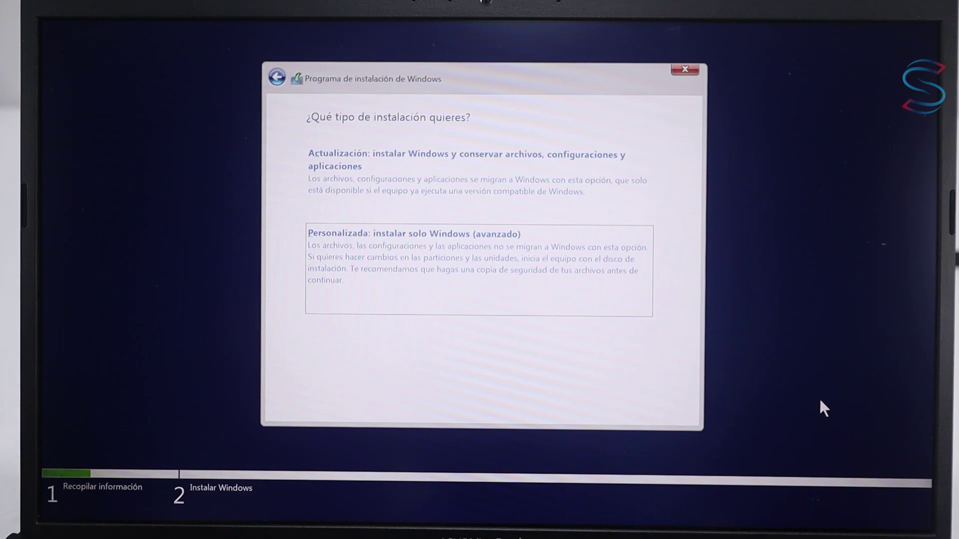
{"action": "key", "text": "Return"}
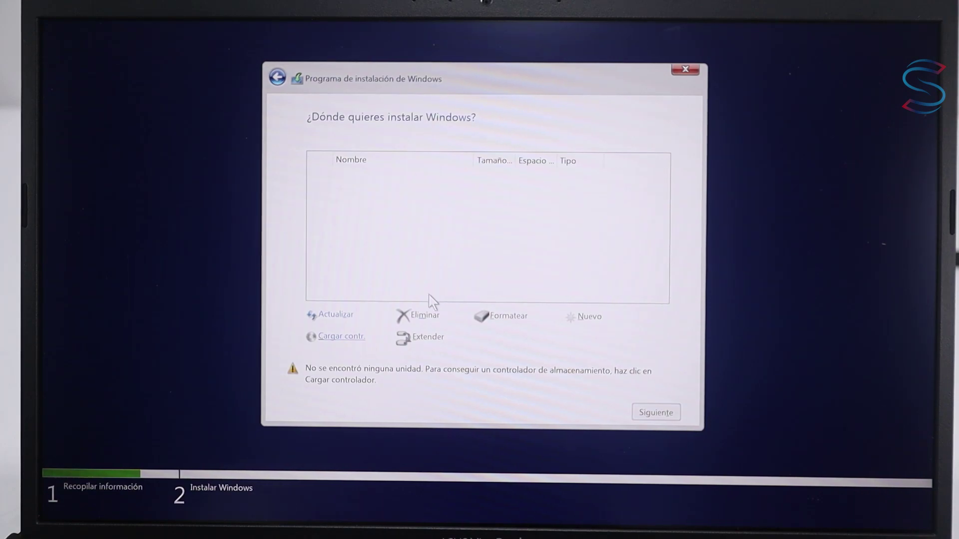
- Load the Intel RST VMD Controller 9A0B (TGL) driver from the Intel Rapid Storage Technology (IRST) Driver folder on the Win_10_Pro_19042_789 (C:) drive
{"action": "left_click", "coordinate": [345, 338]}
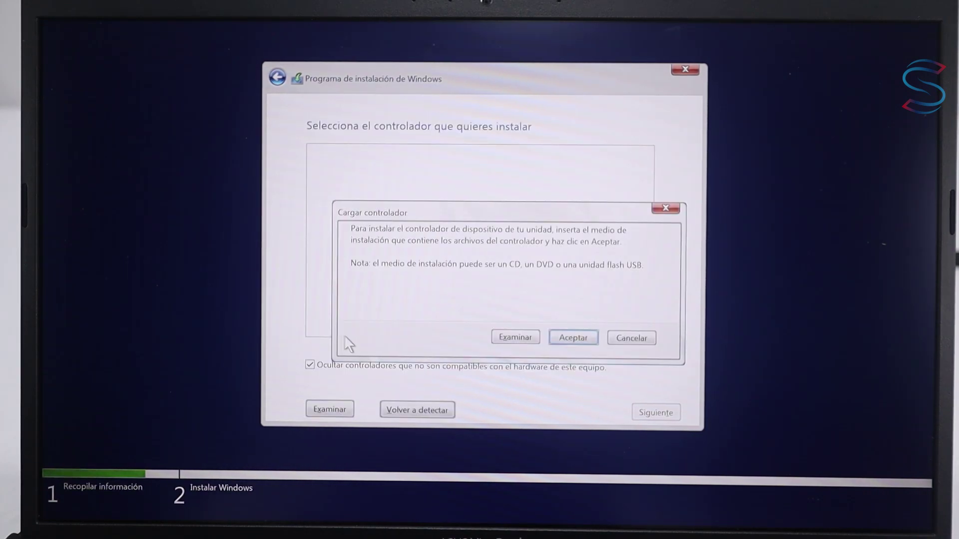
{"action": "left_click", "coordinate": [516, 336]}
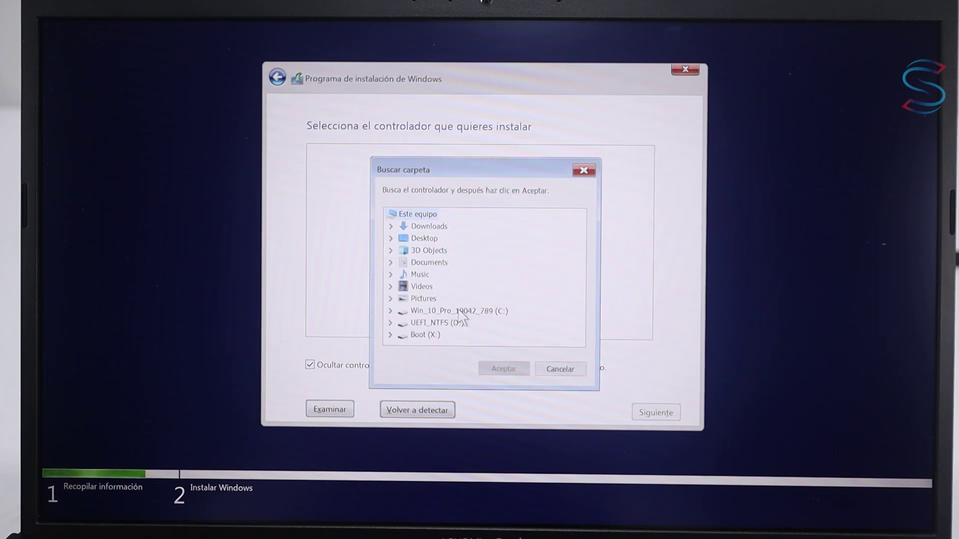
{"action": "double_click", "coordinate": [425, 311]}
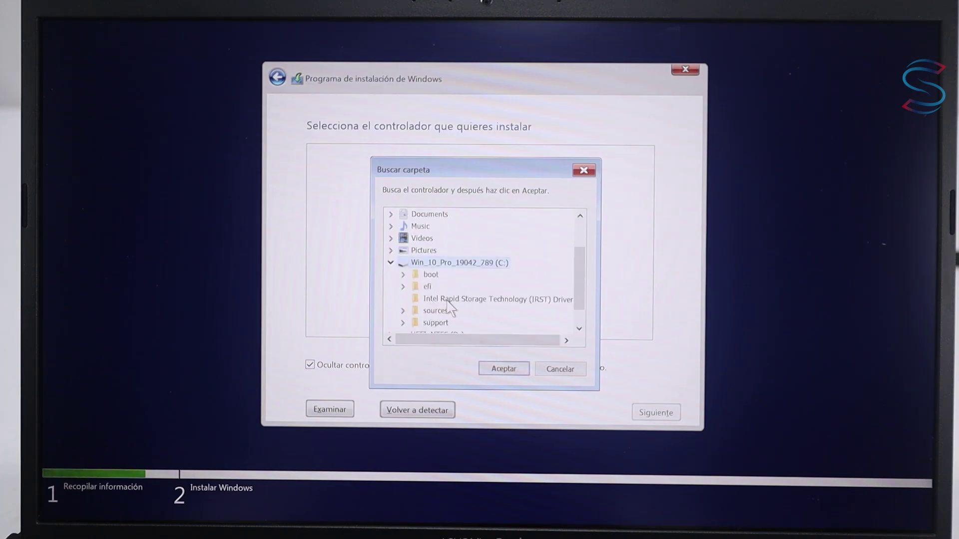
{"action": "left_click", "coordinate": [448, 299]}
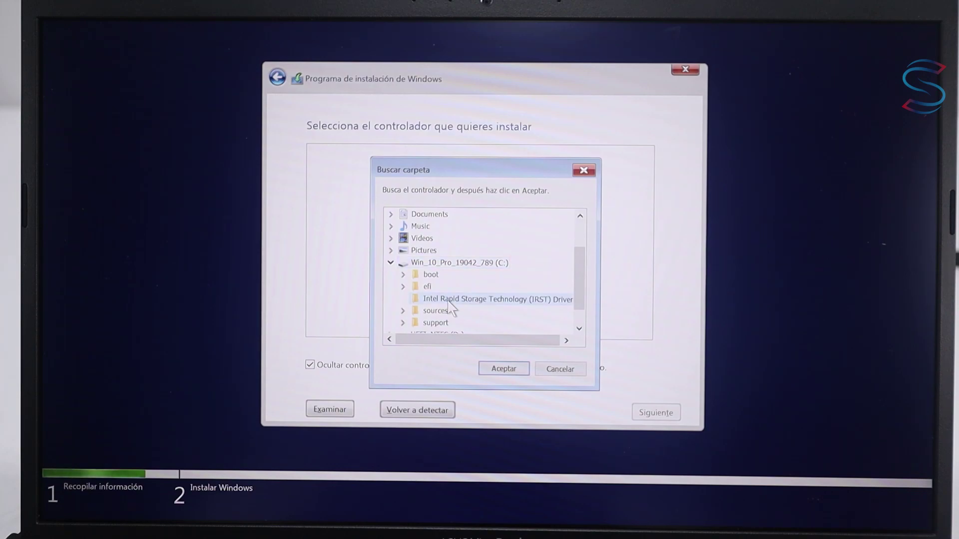
{"action": "left_click", "coordinate": [503, 368]}
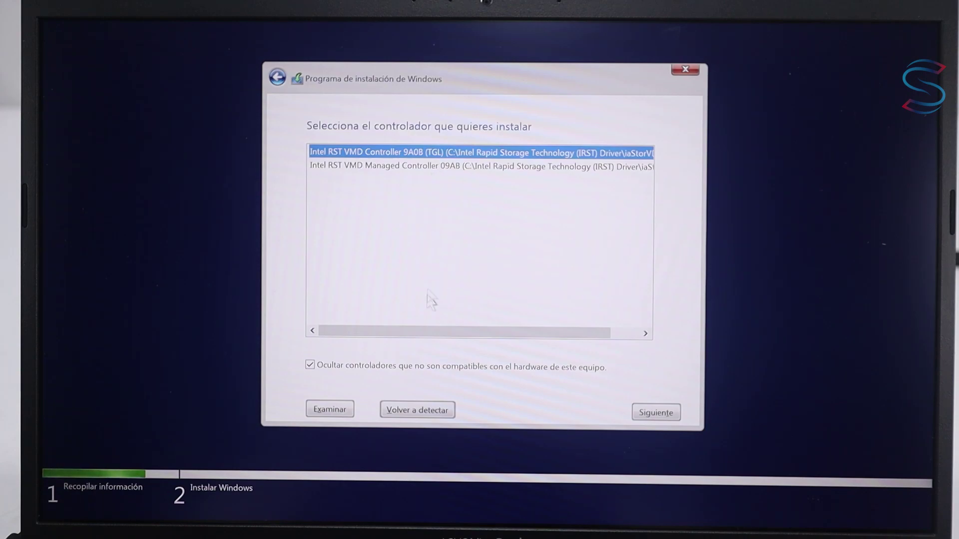
{"action": "left_click", "coordinate": [656, 414]}
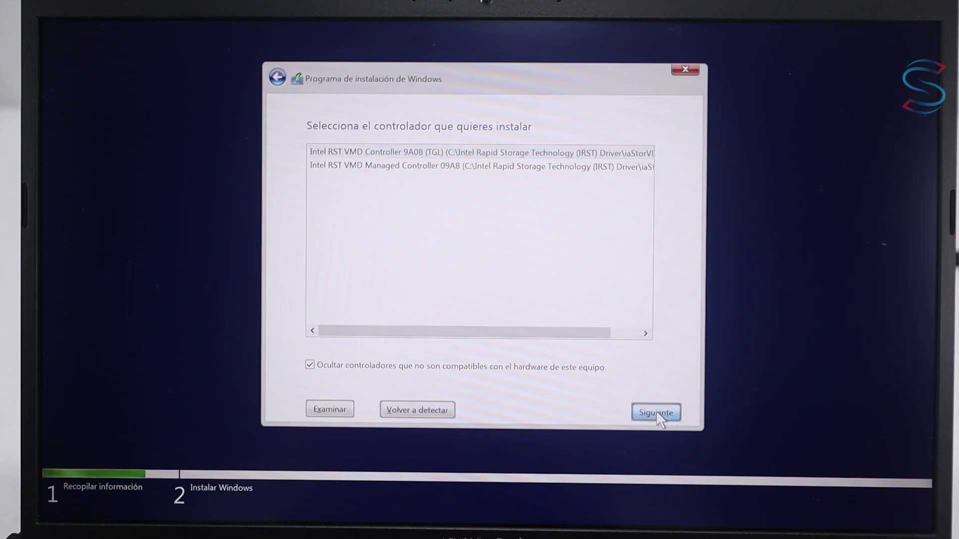